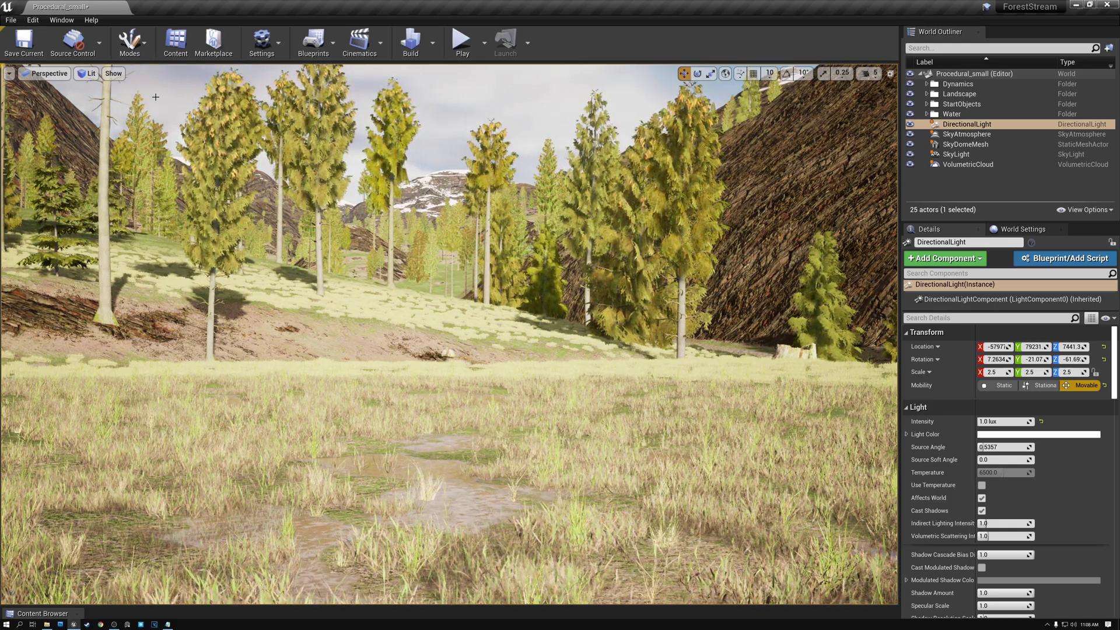
Start a new level from the File menu, then dismiss the template picker without creating one
click(11, 20)
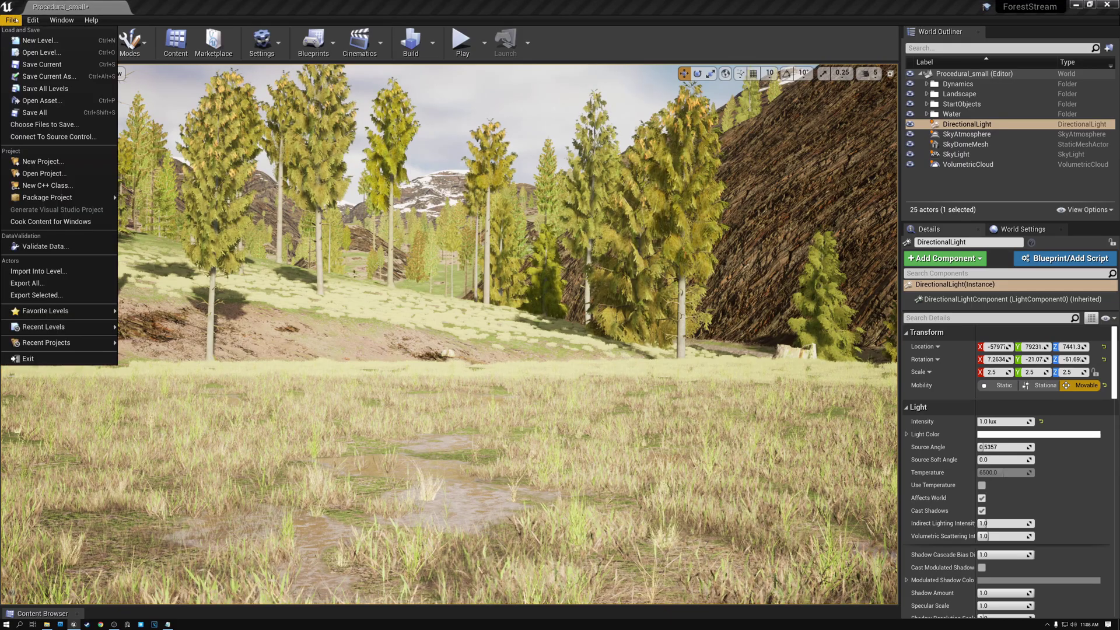
click(40, 40)
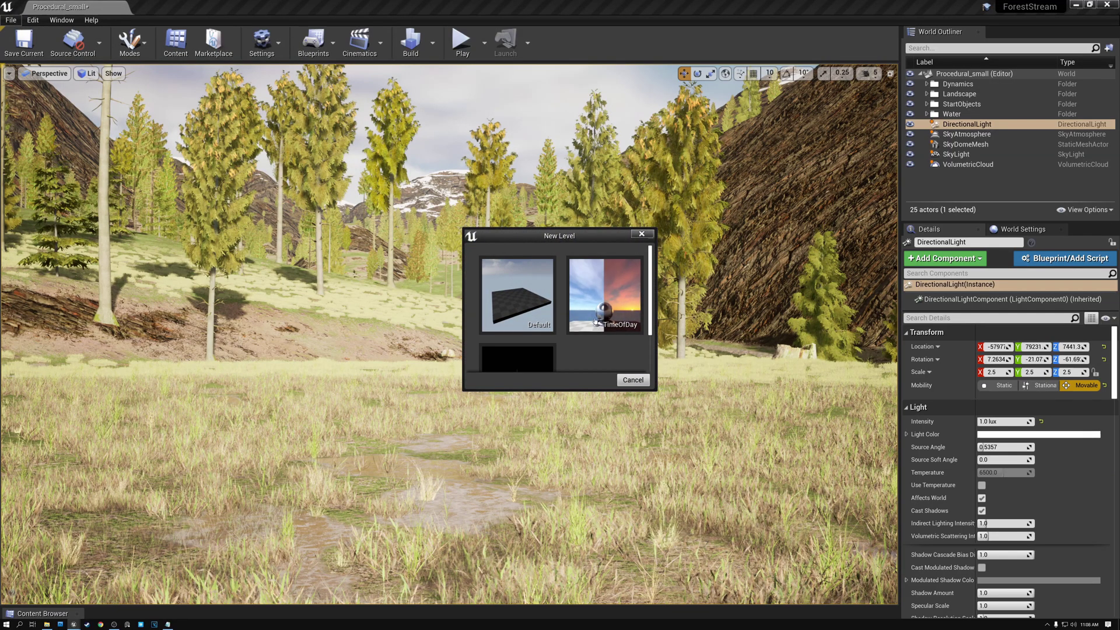
click(633, 380)
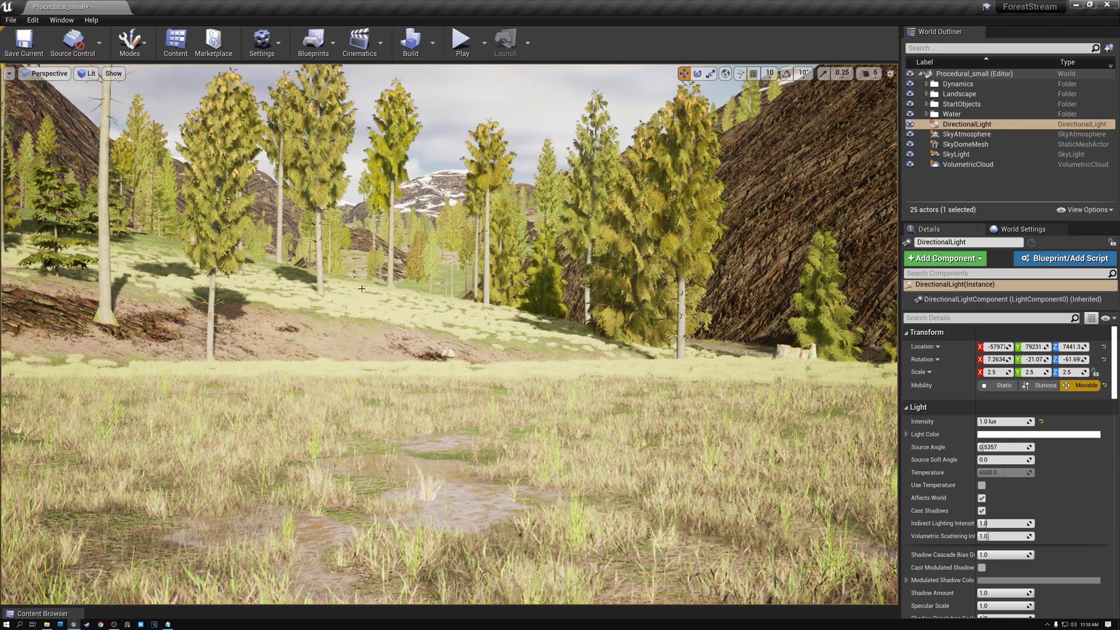
Face the sea, select DirectionalLight, and sweep the sun with Ctrl+L toward a low orange sunset
right_drag(364, 282, 642, 277)
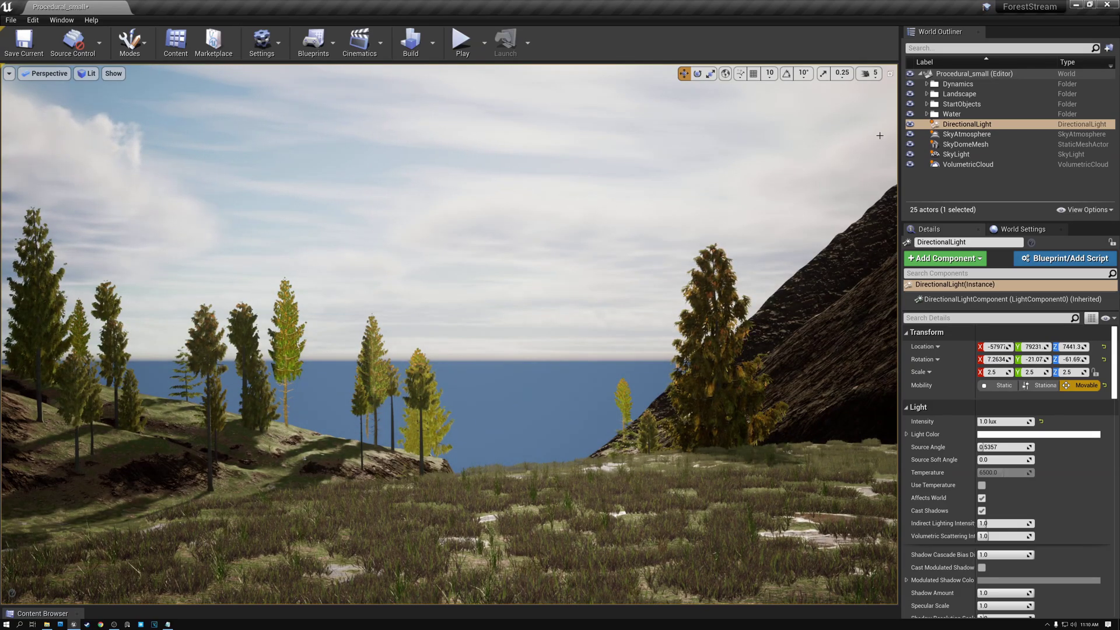
click(956, 125)
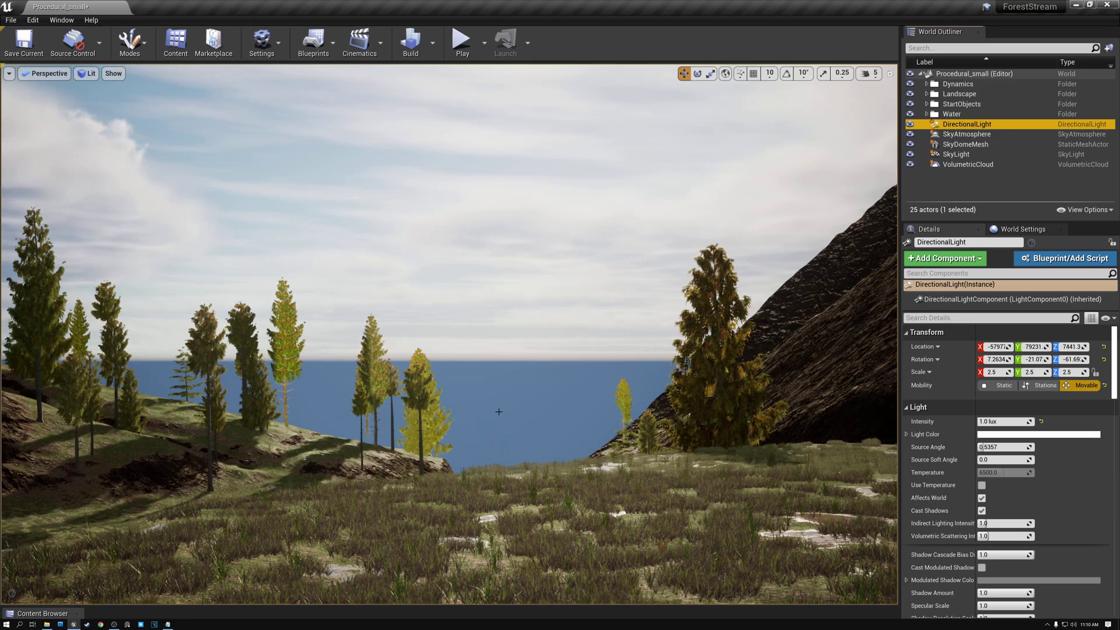
key(ctrl+l)
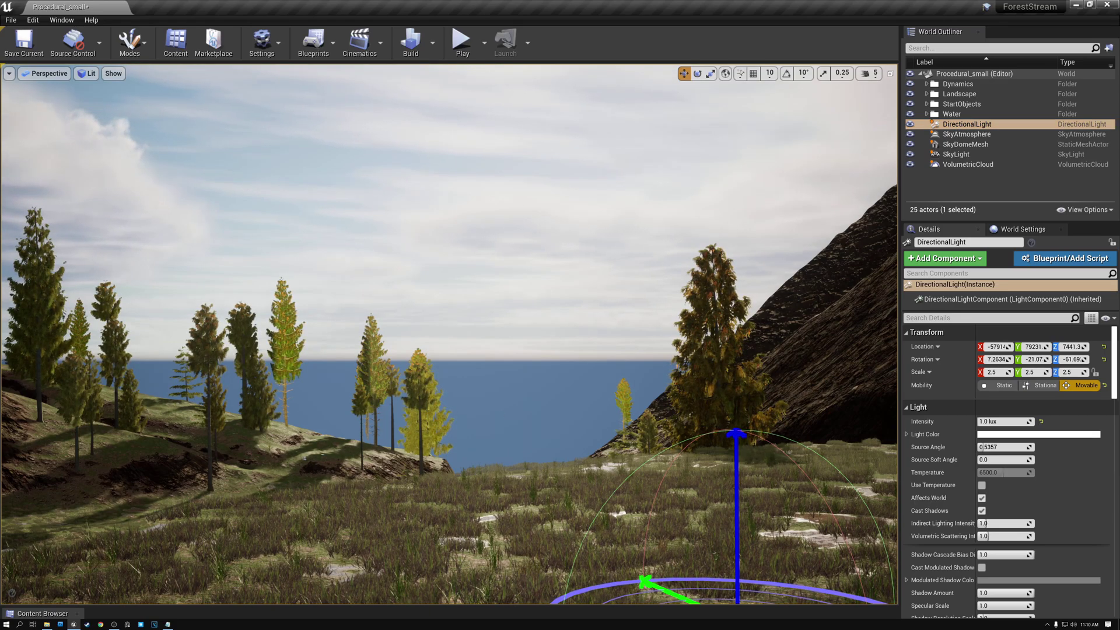
key(ctrl+l)
key(ctrl+l)
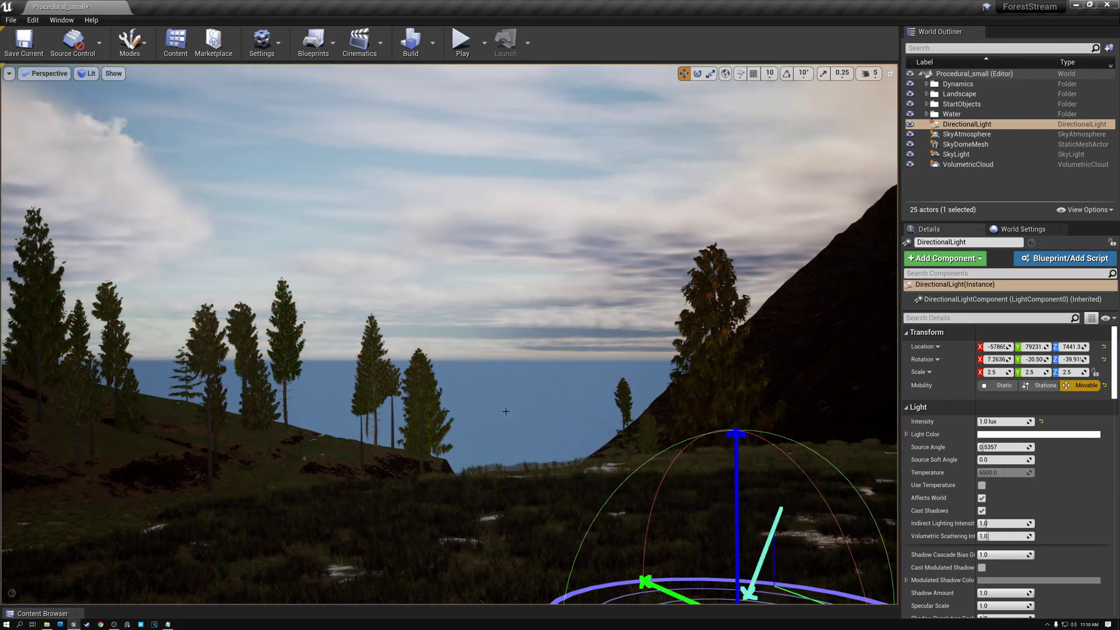
key(ctrl+l)
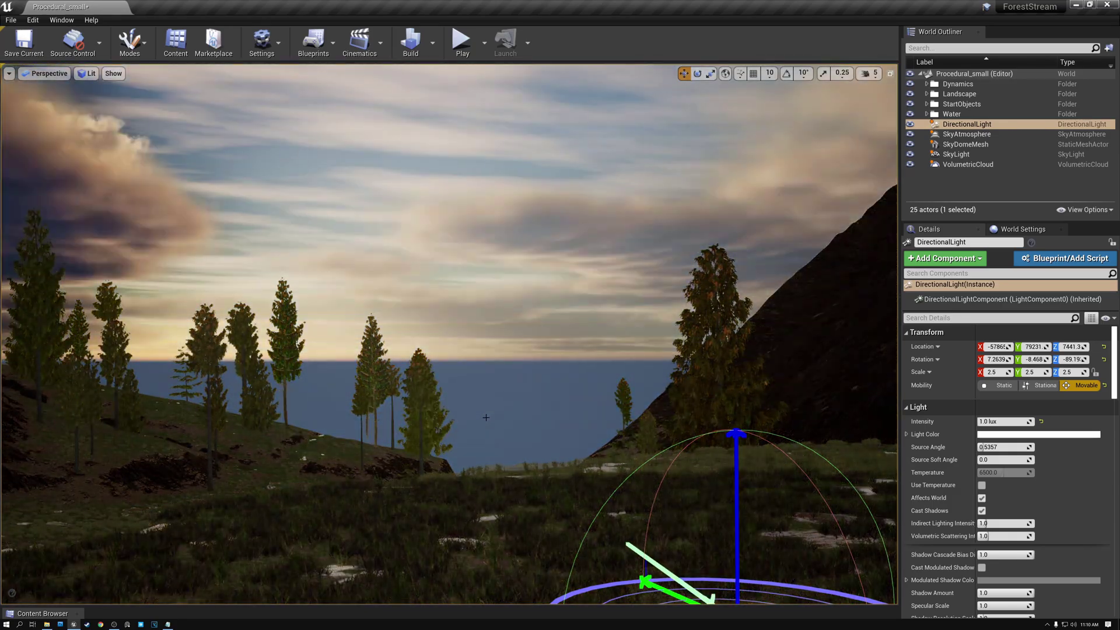
key(ctrl+l)
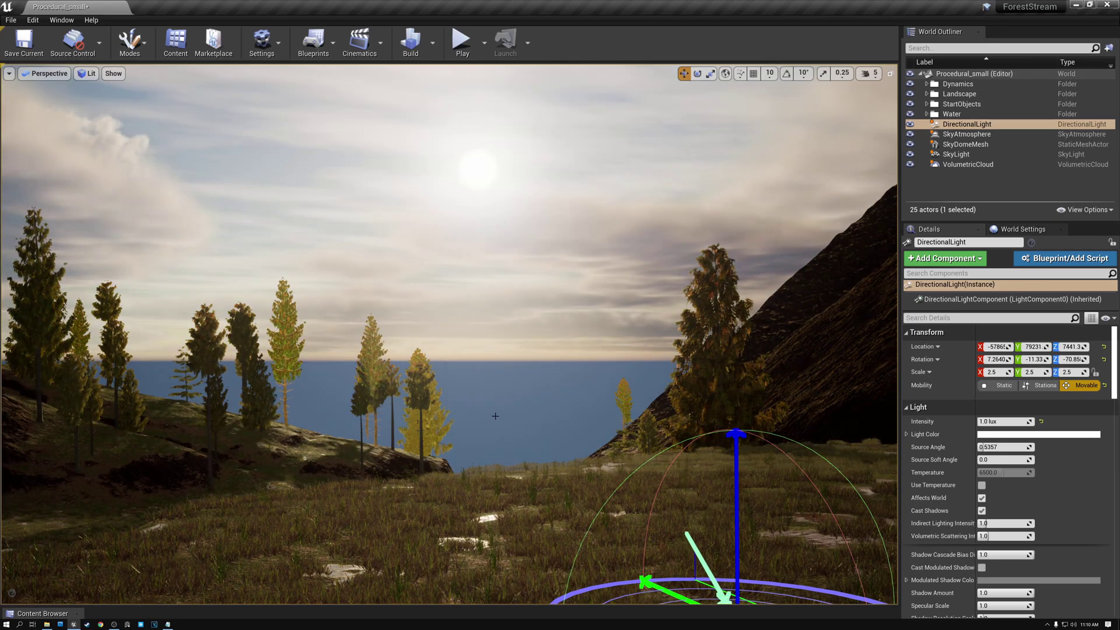
key(ctrl+l)
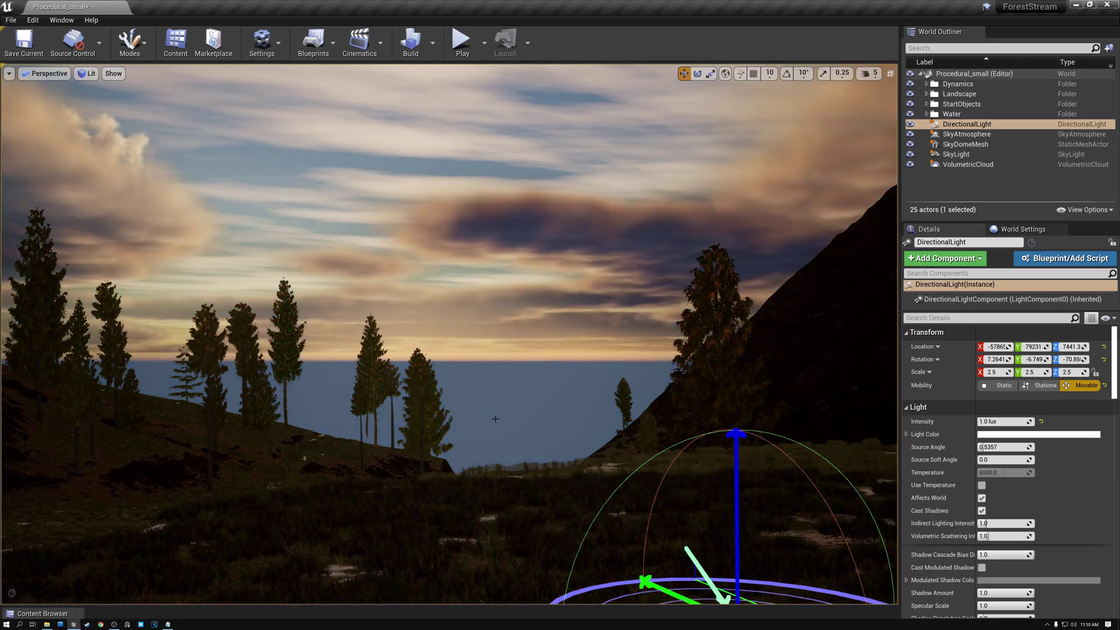
key(ctrl+l)
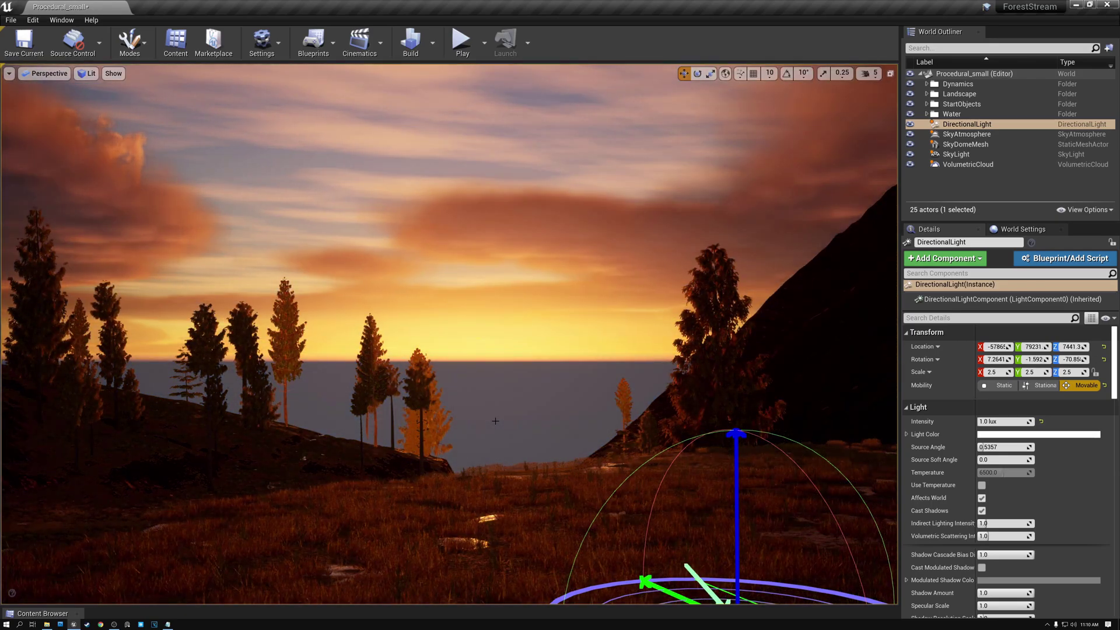
key(ctrl+l)
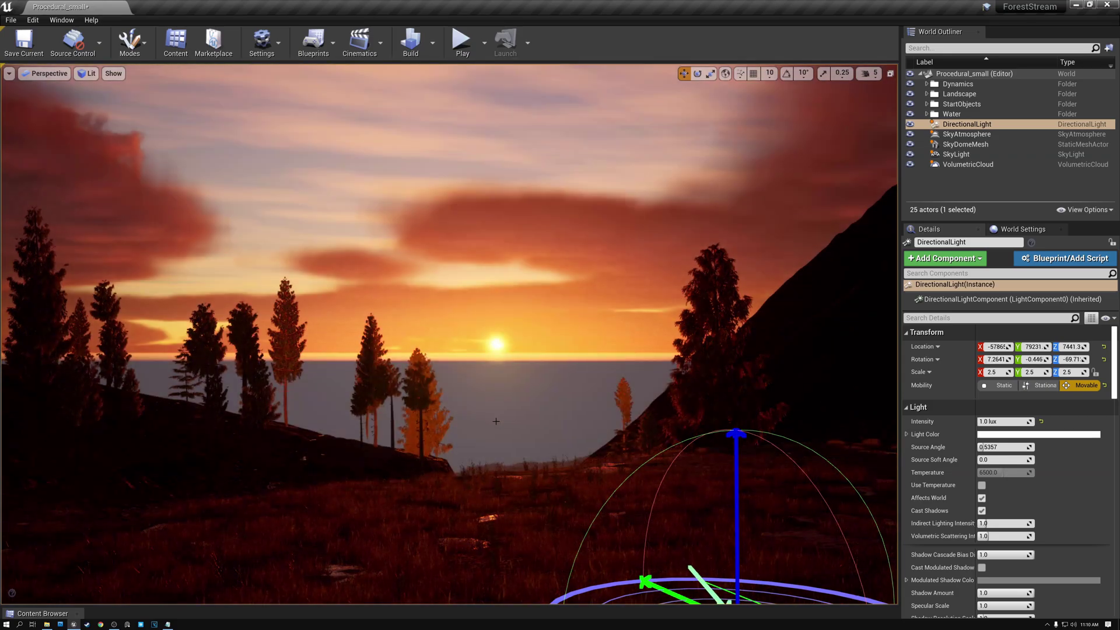
key(ctrl+l)
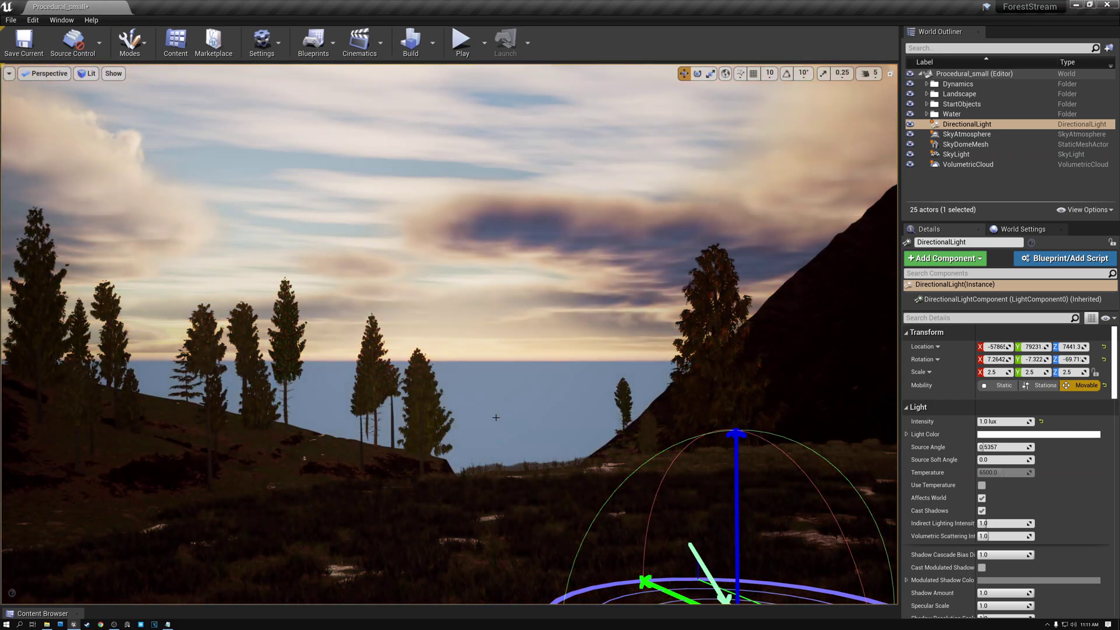
key(ctrl+l)
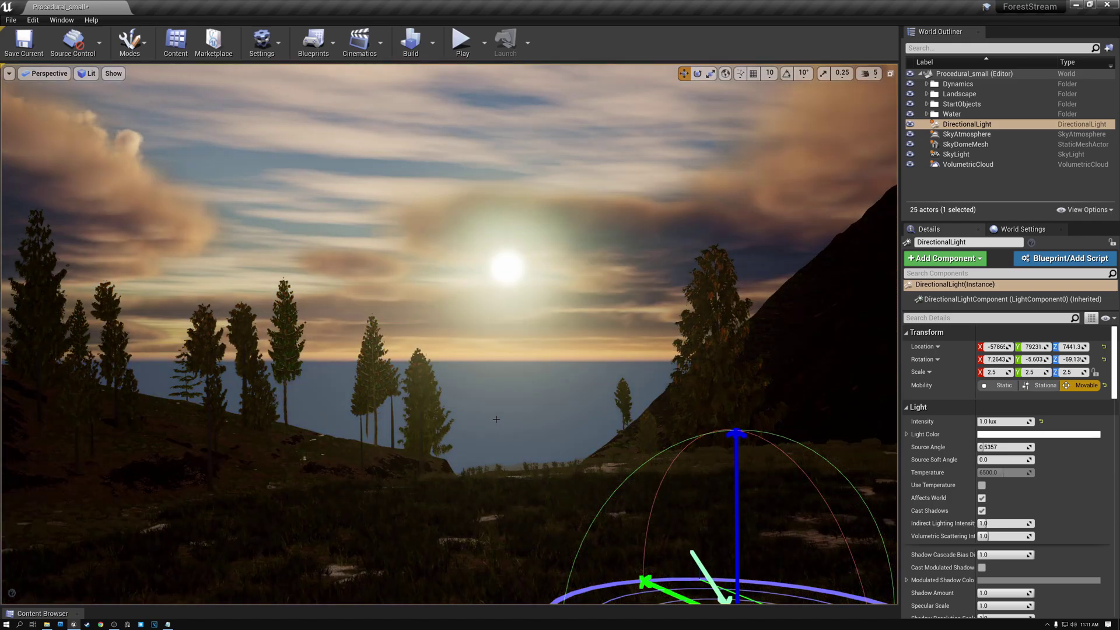
key(ctrl+l)
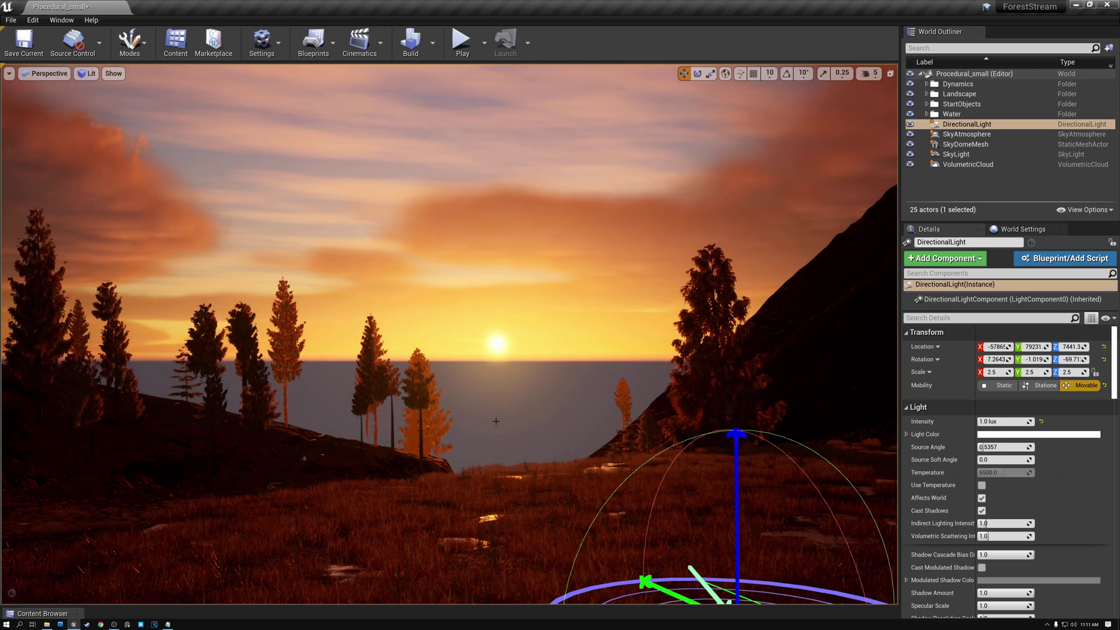
Raise the sun to compare daylight, then lower it just above the sea horizon (about -1.0°)
key(ctrl+l)
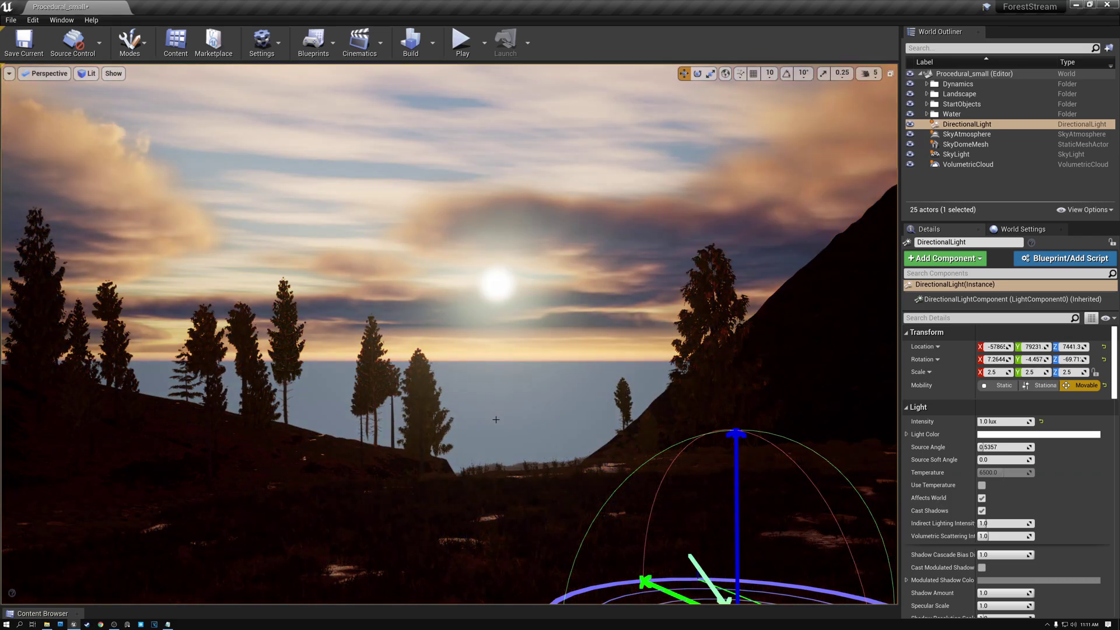
key(ctrl+l)
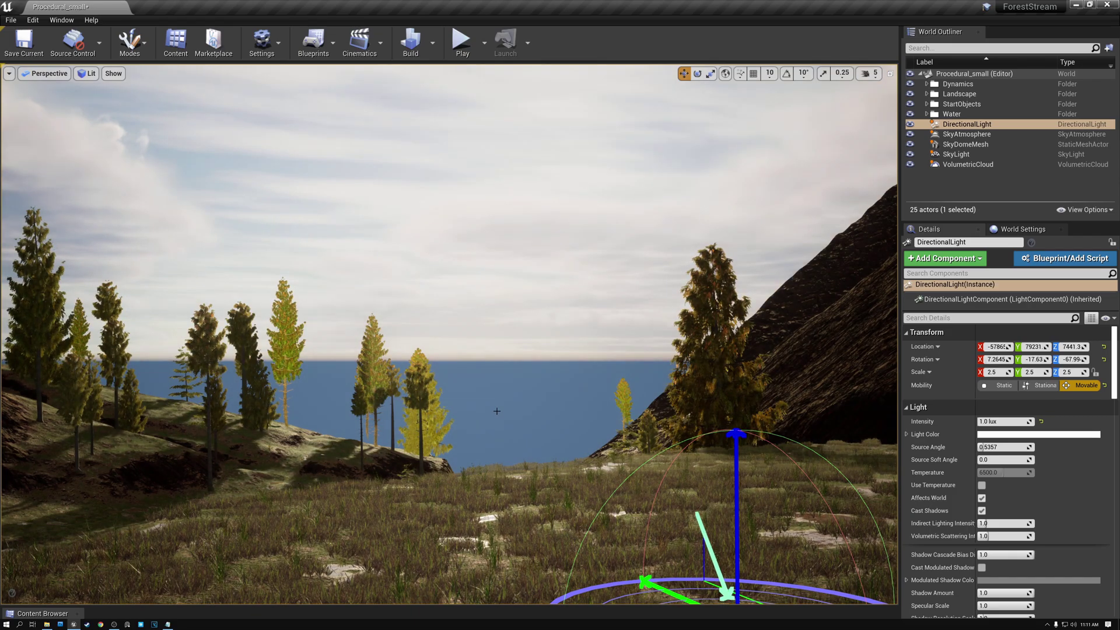
key(ctrl+l)
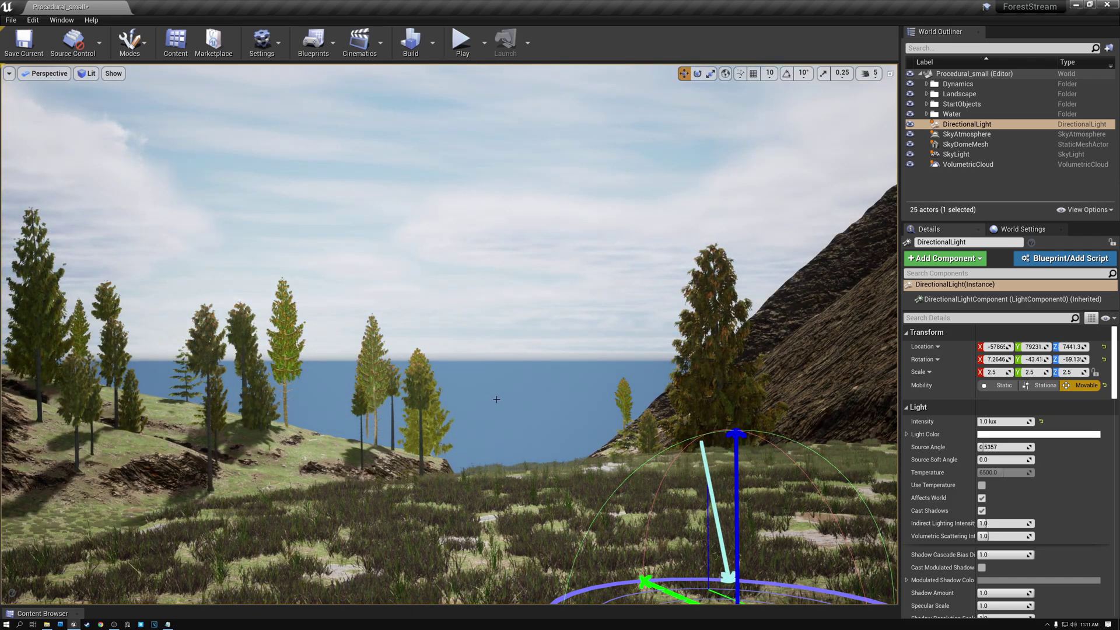
key(ctrl+l)
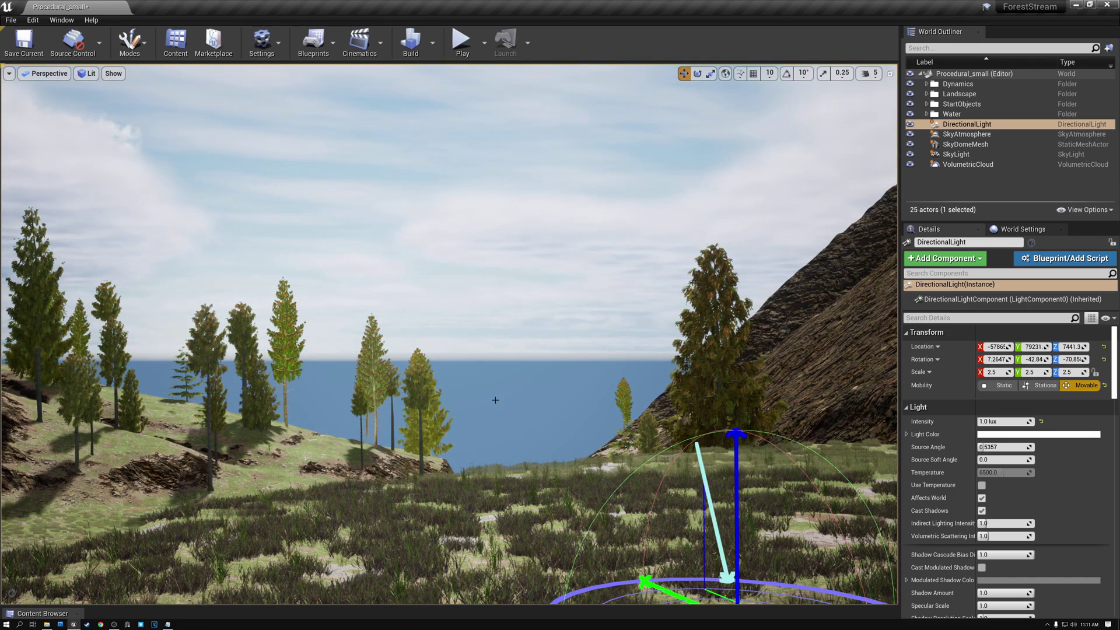
key(ctrl+l)
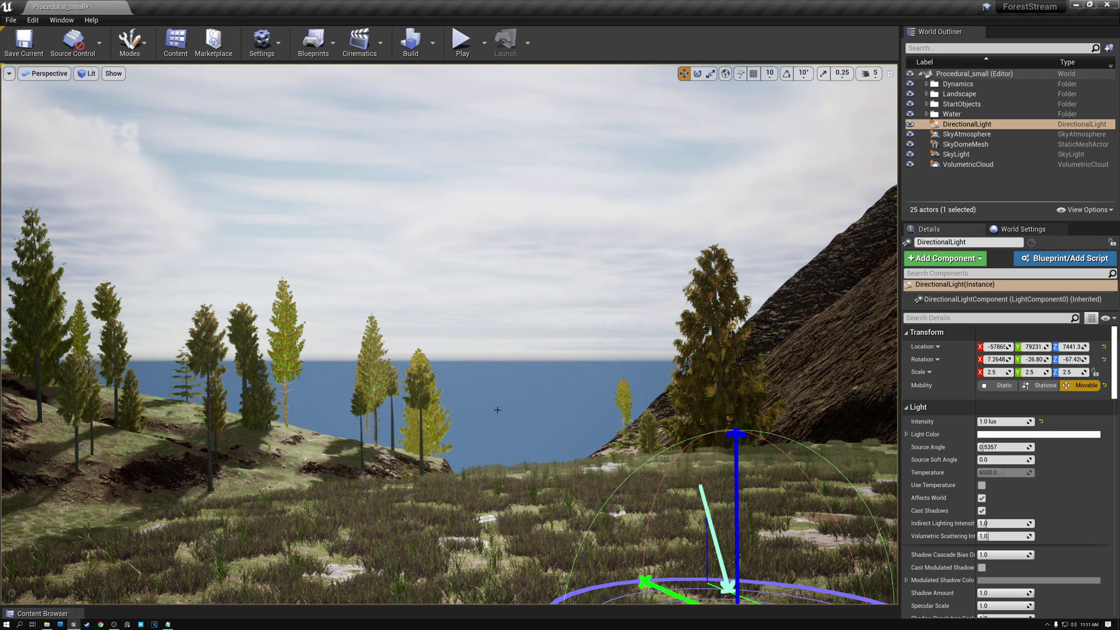
key(ctrl+l)
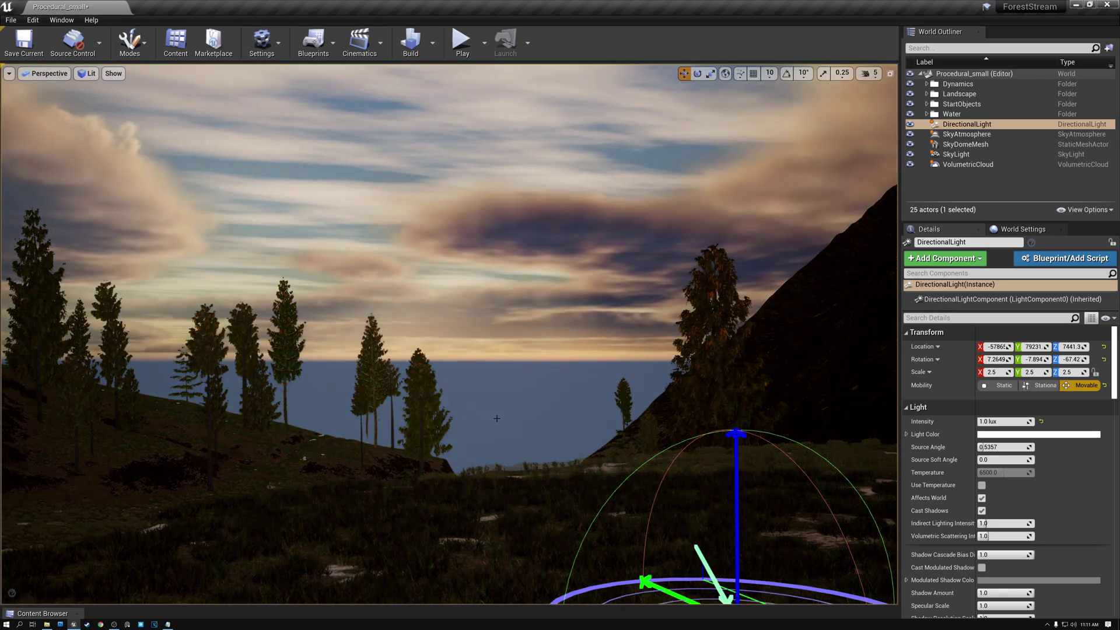
key(ctrl+l)
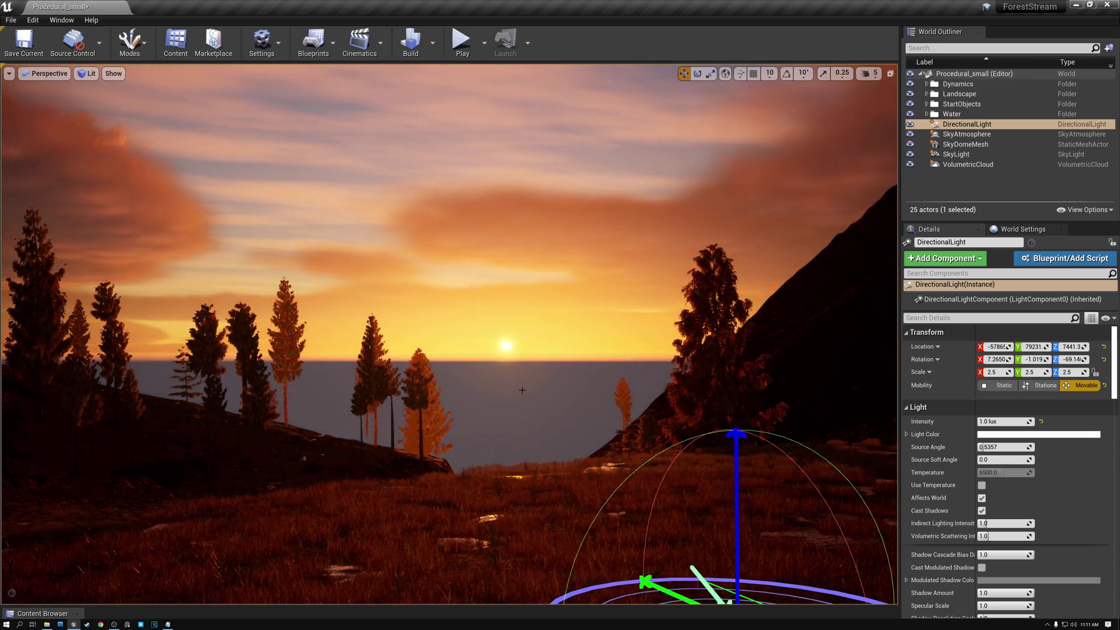
Hide VolumetricCloud in the World Outliner and select SkyAtmosphere
click(909, 165)
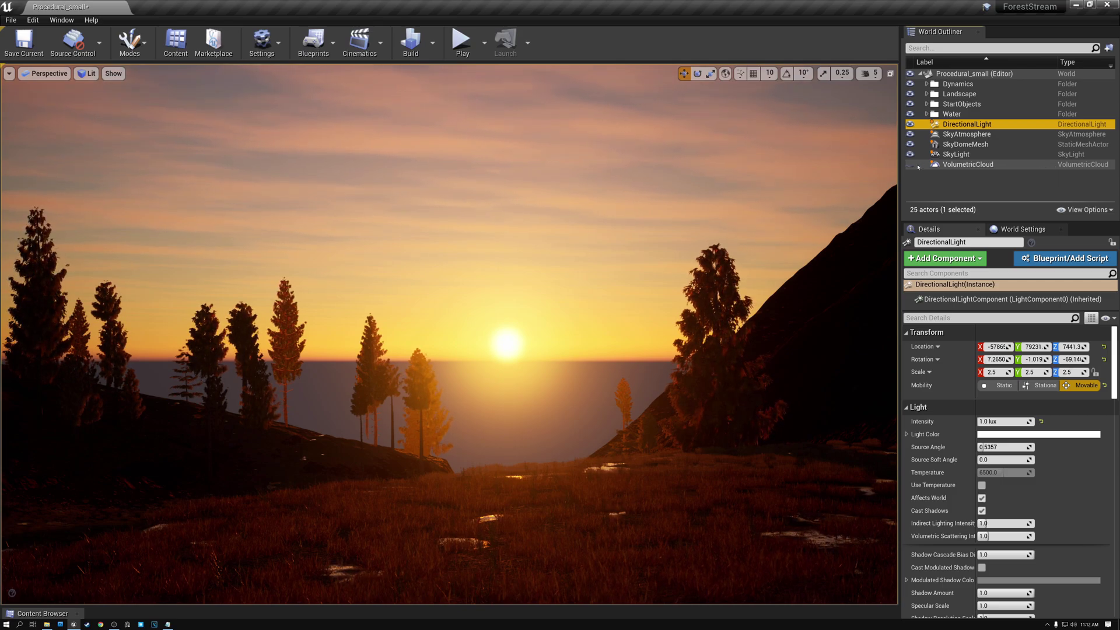
click(959, 134)
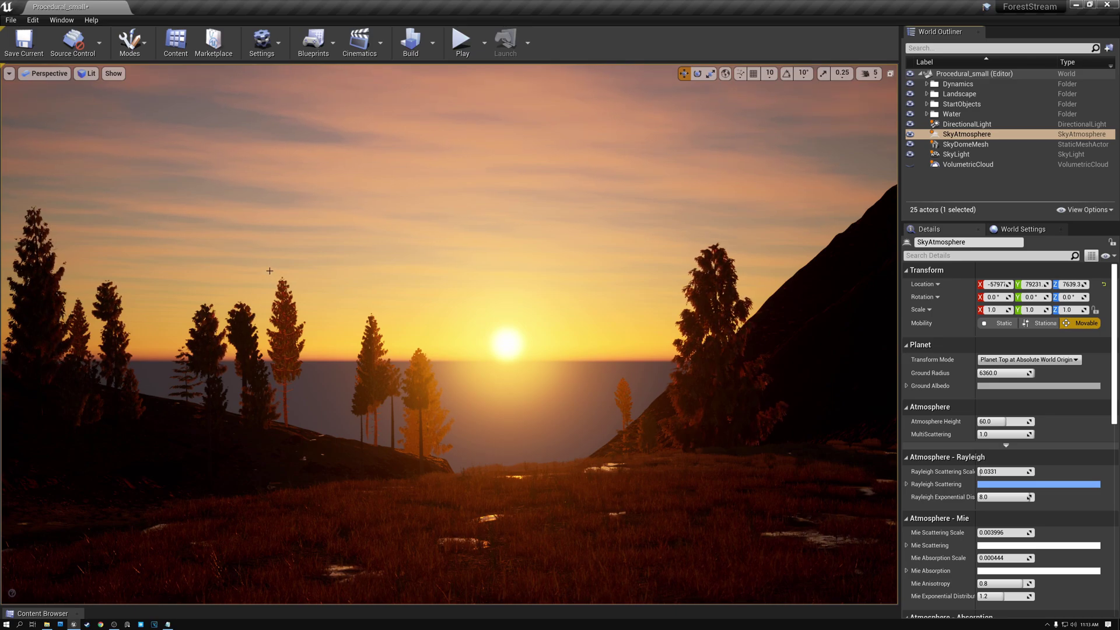
Fly onto the forested hillside and rotate the sun high so trees cast long daylight shadows
key(Up)
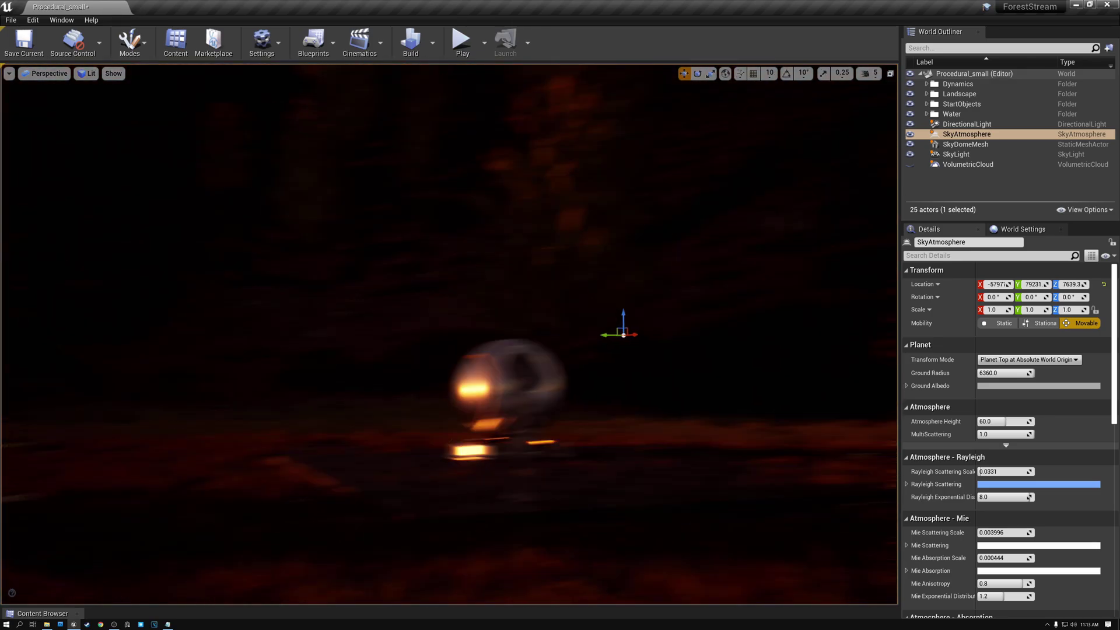
key(Up)
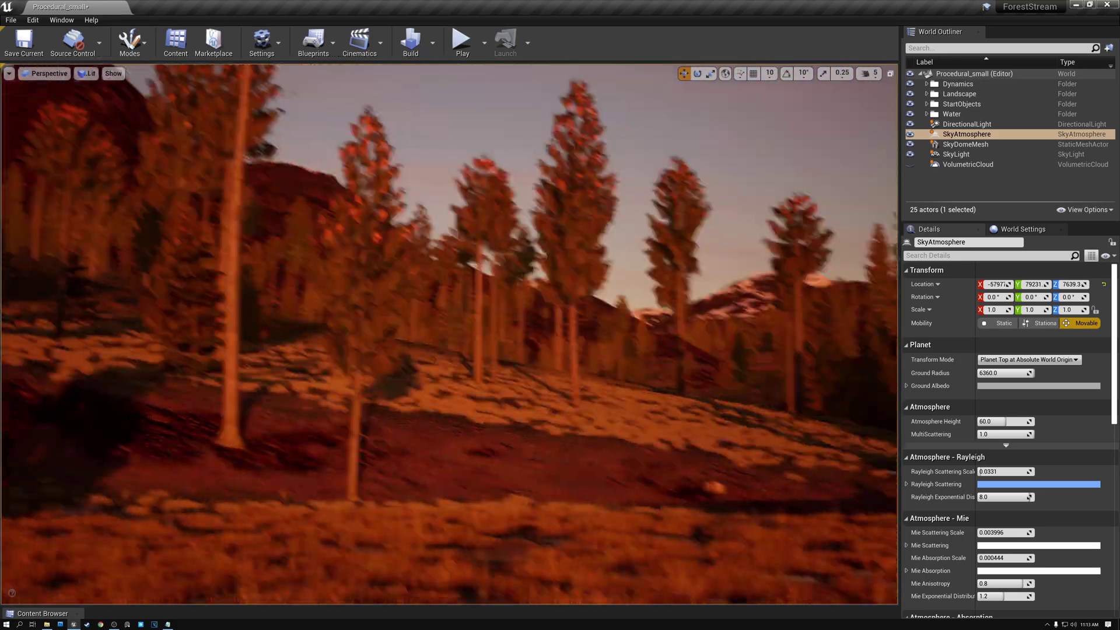
key(Up)
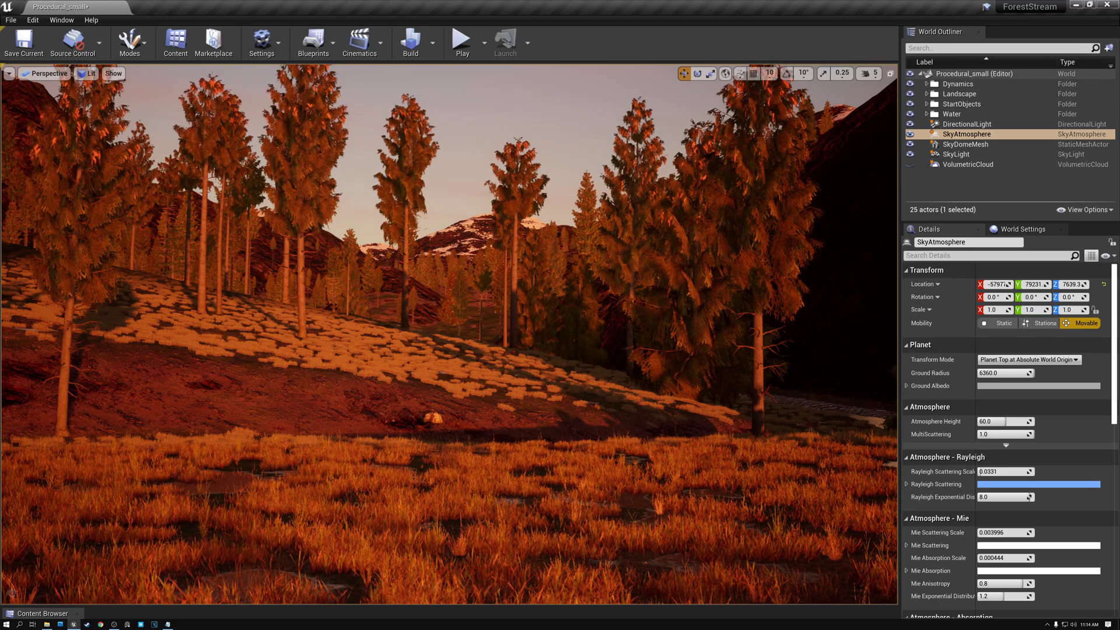
key(Up)
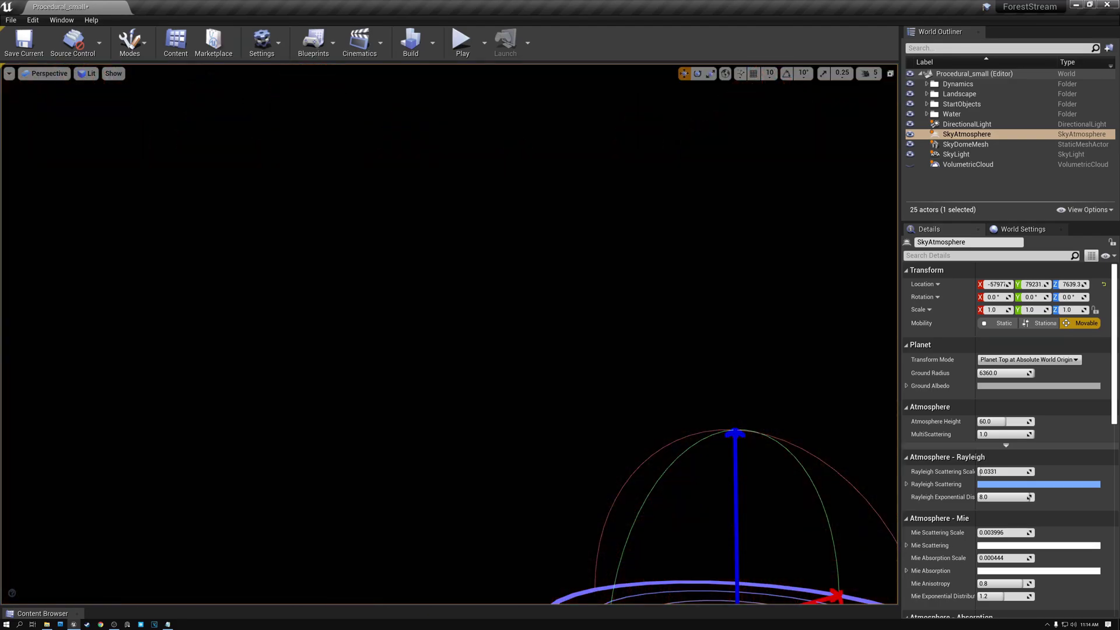
key(ctrl+l)
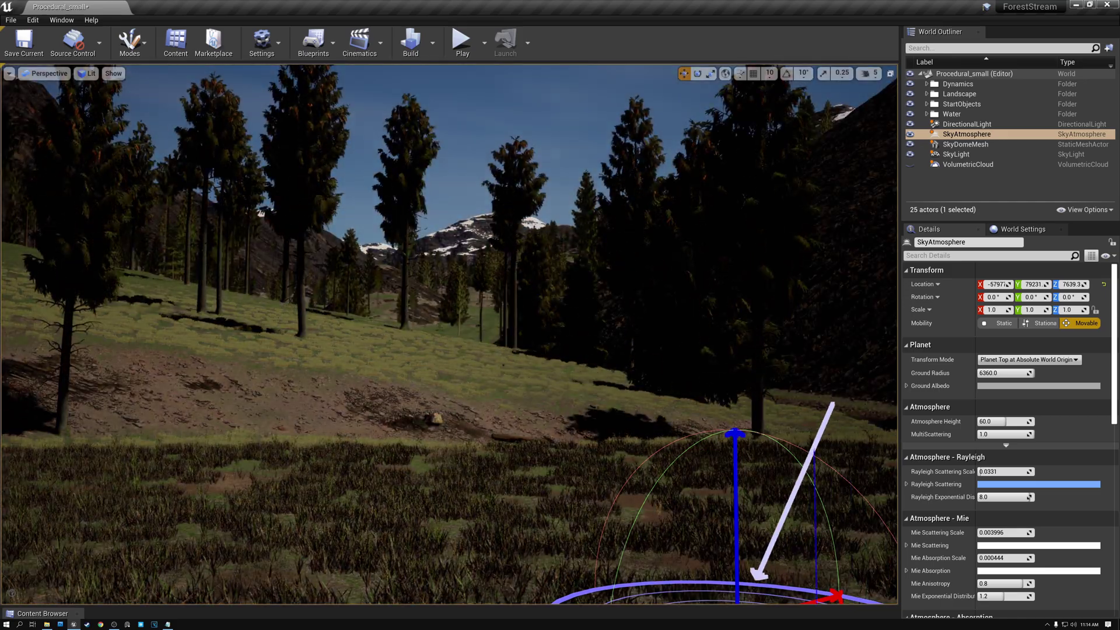
key(ctrl+l)
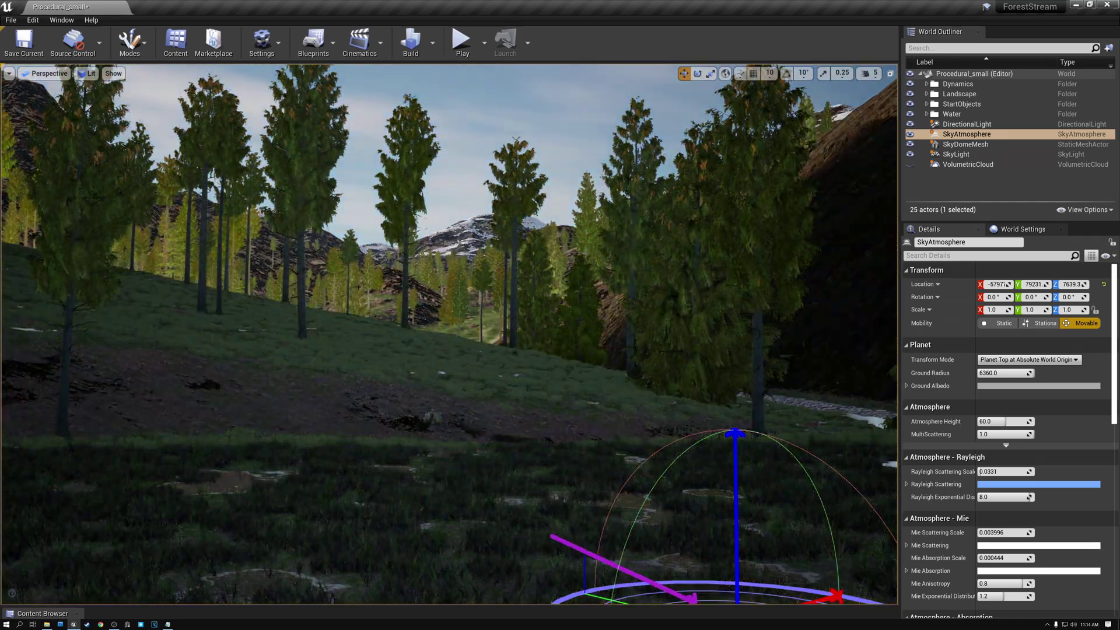
key(ctrl+l)
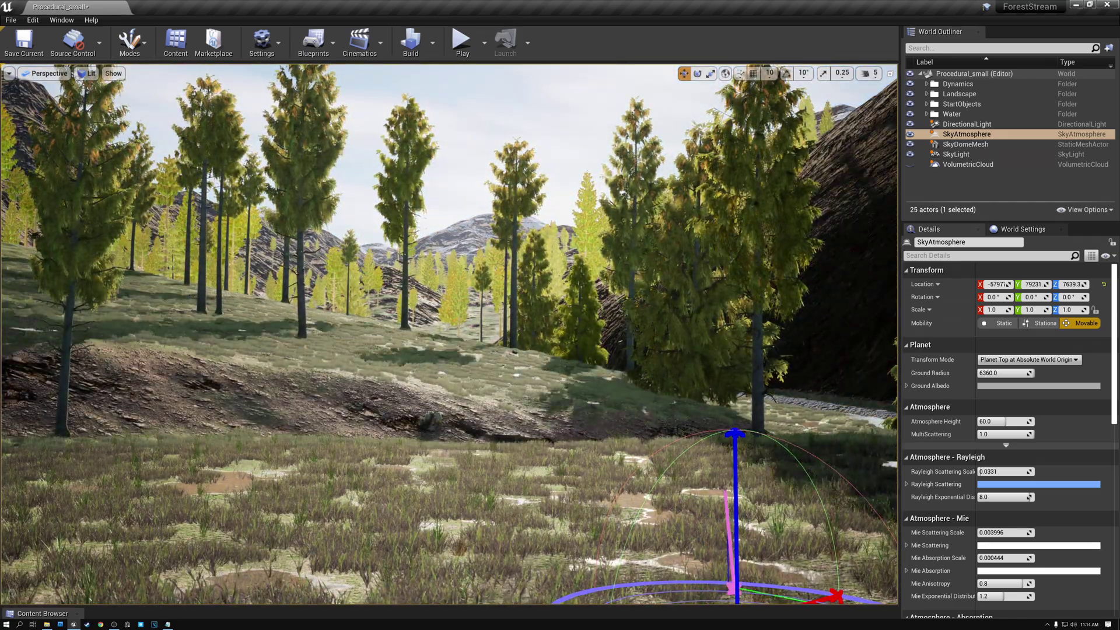
key(ctrl+l)
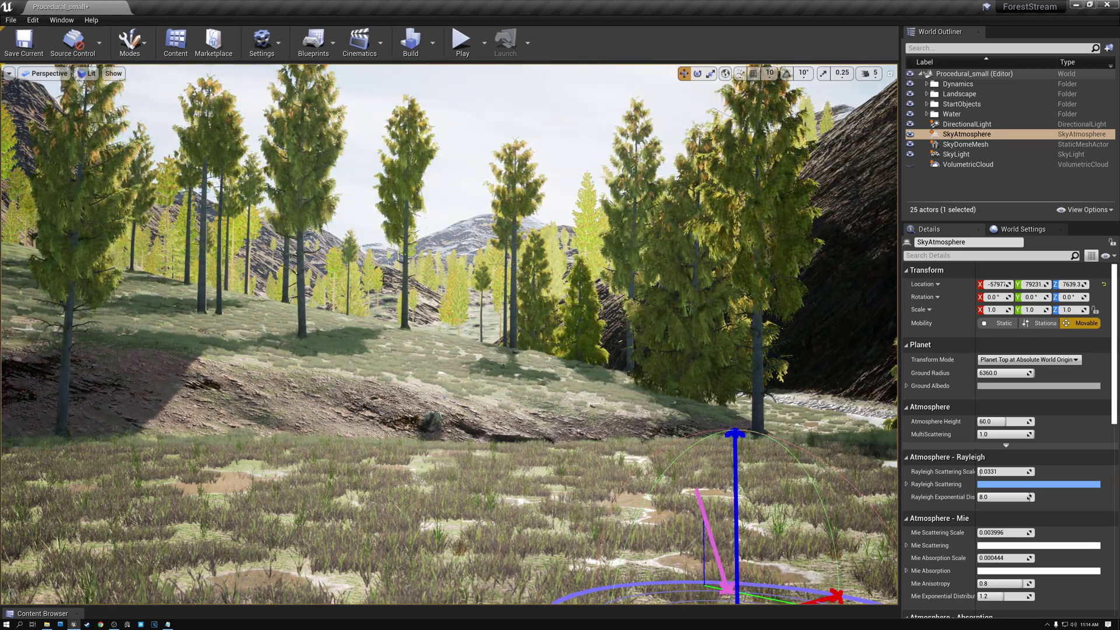
key(ctrl+l)
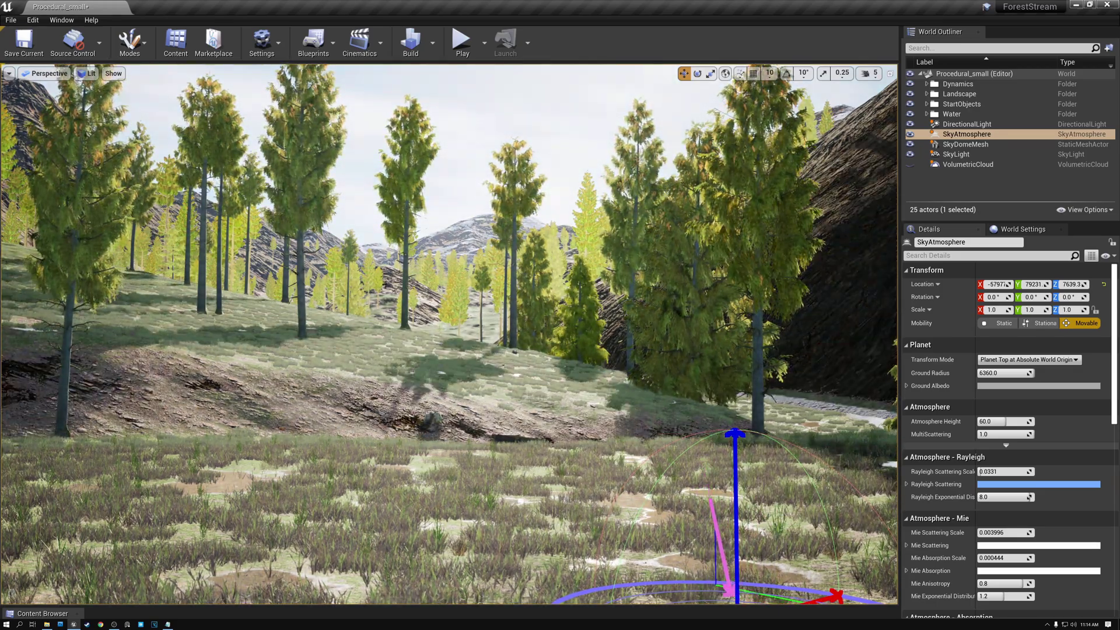
key(ctrl+l)
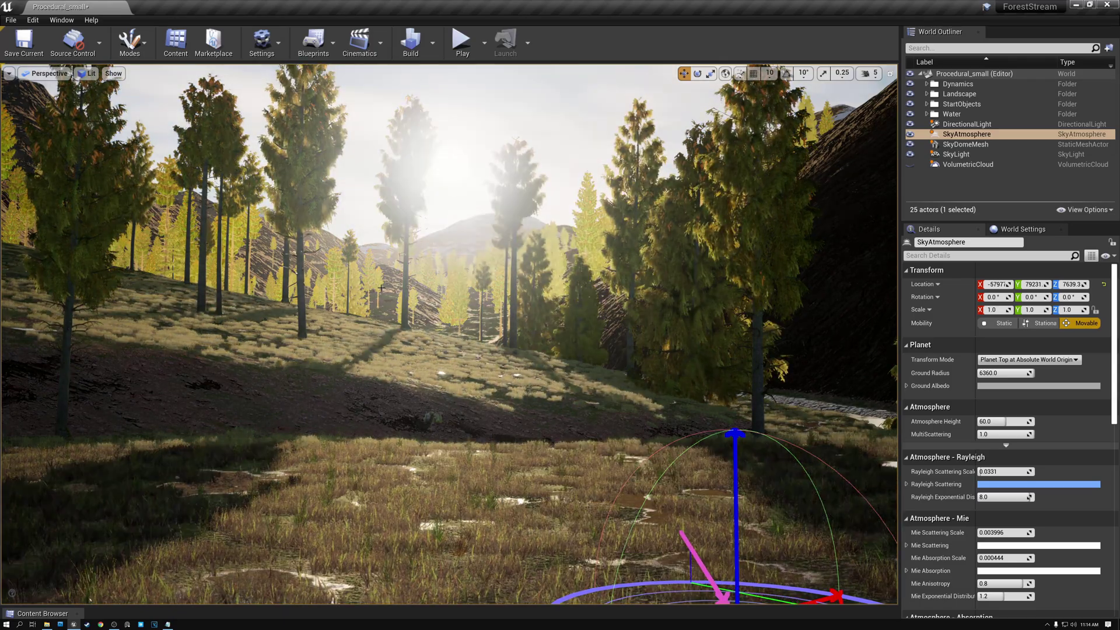
key(ctrl+l)
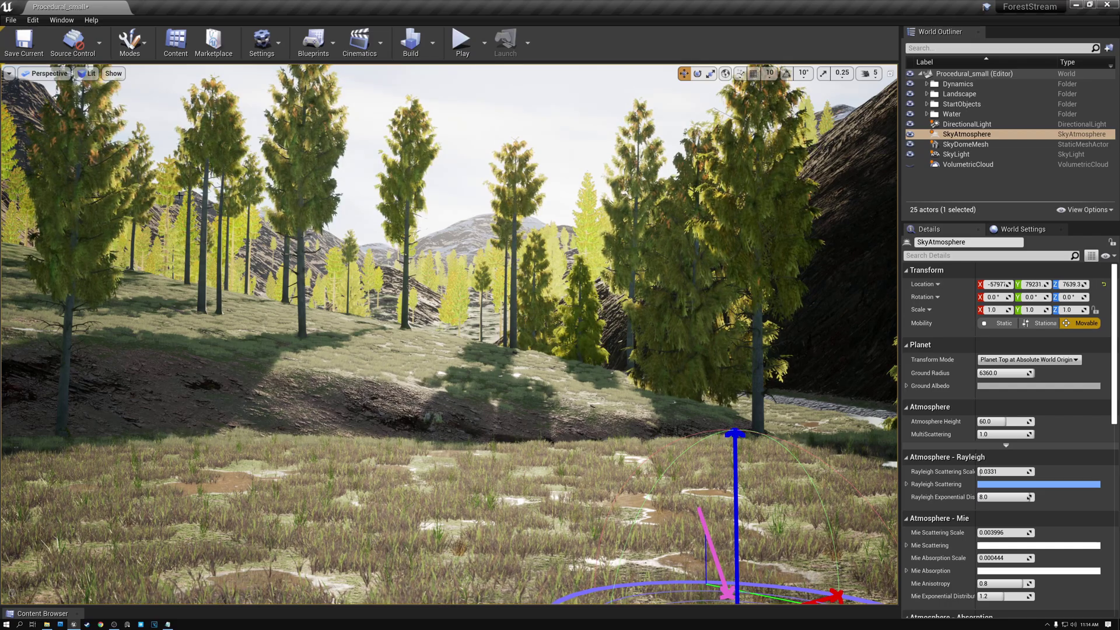
key(g)
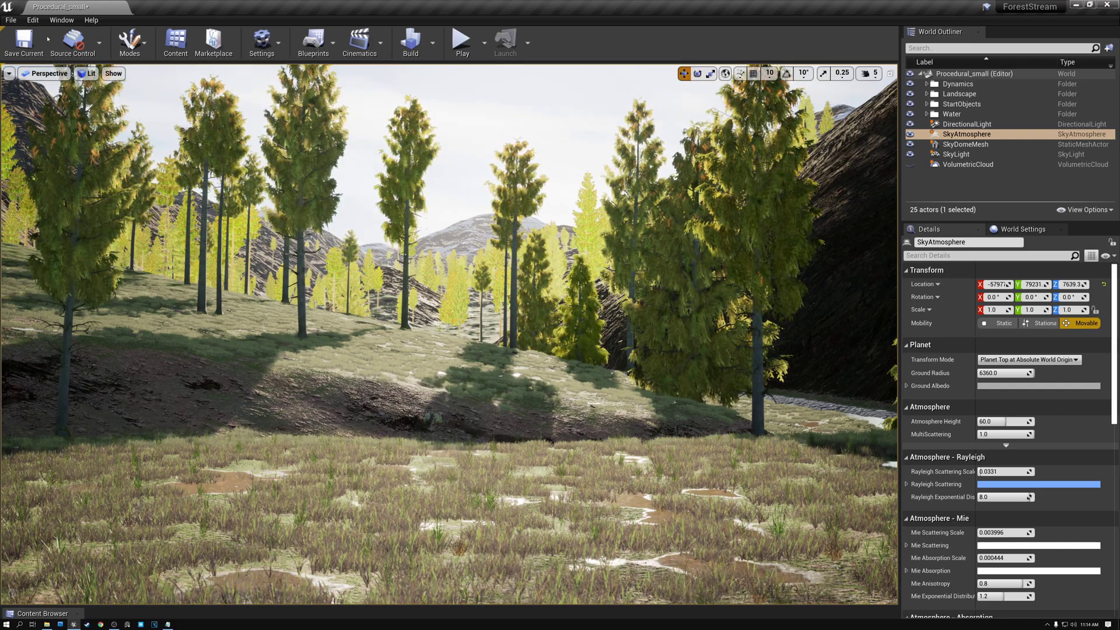
From Window > Place Actors, search 'height' and drop an Exponential Height Fog into the viewport
click(62, 20)
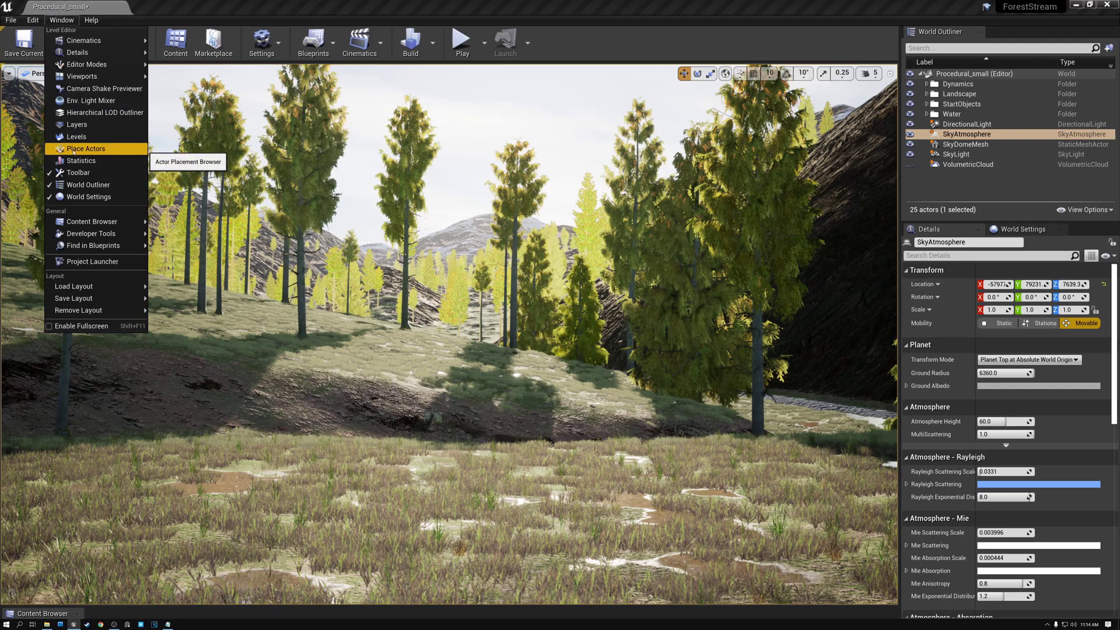
click(84, 148)
click(65, 46)
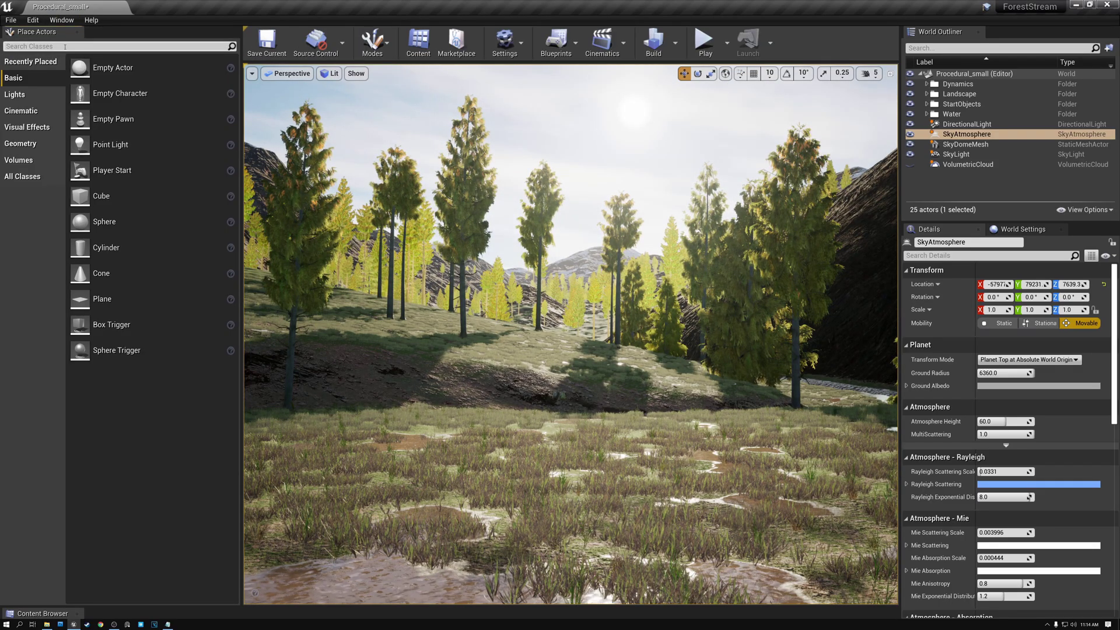
text(height)
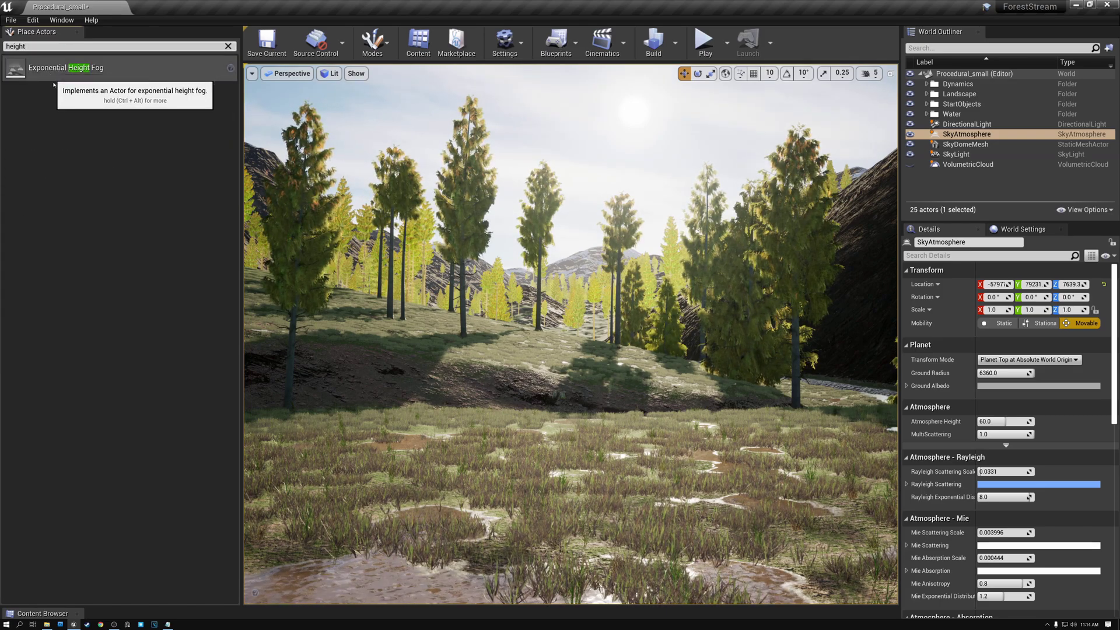
drag(53, 71, 532, 486)
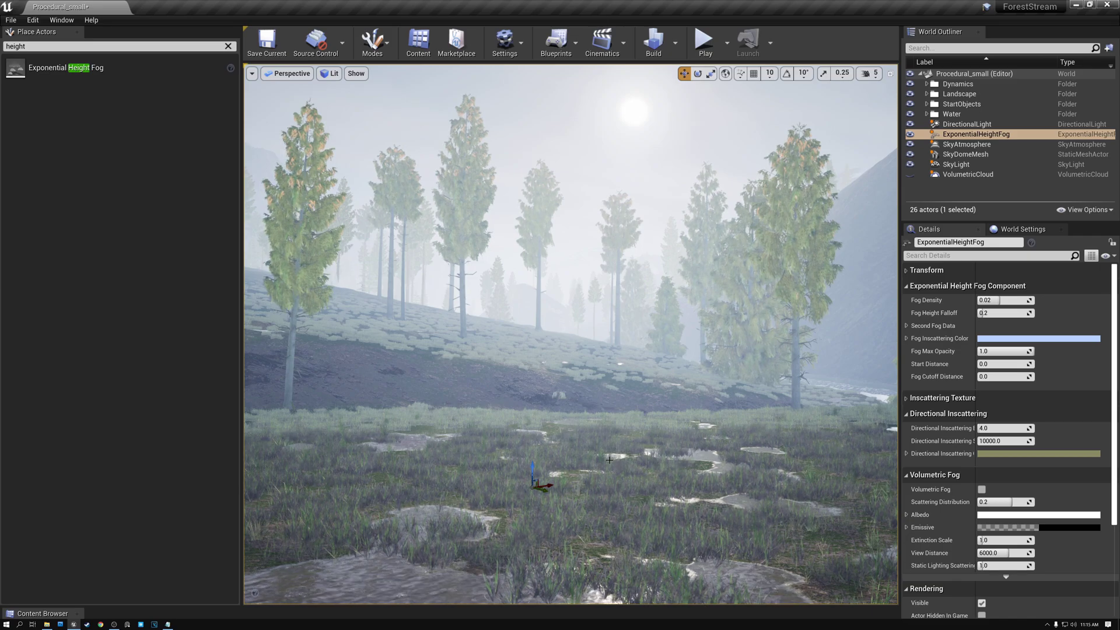
Rotate the sun into the fog haze above the right-hand trees, then select ExponentialHeightFog
key(ctrl+l)
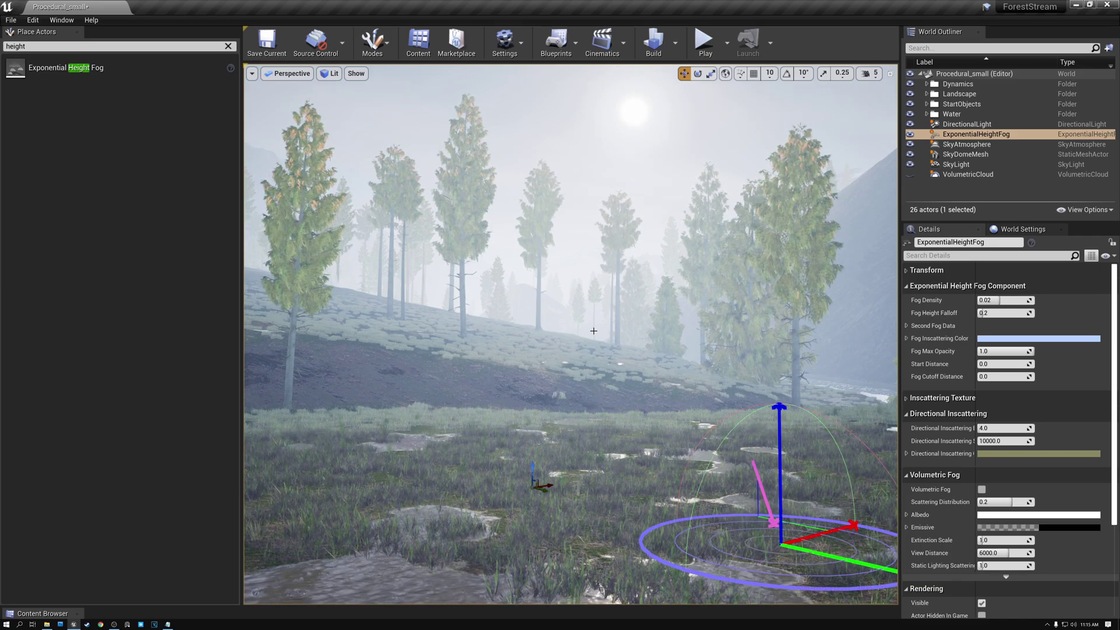
key(ctrl+l)
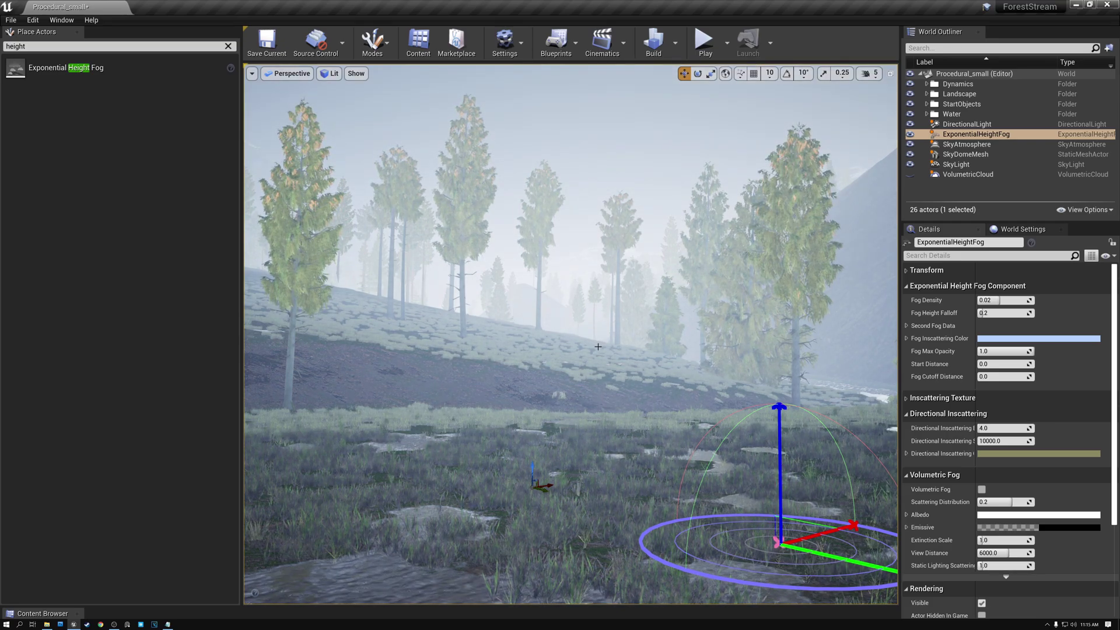
key(ctrl+l)
key(ctrl+l)
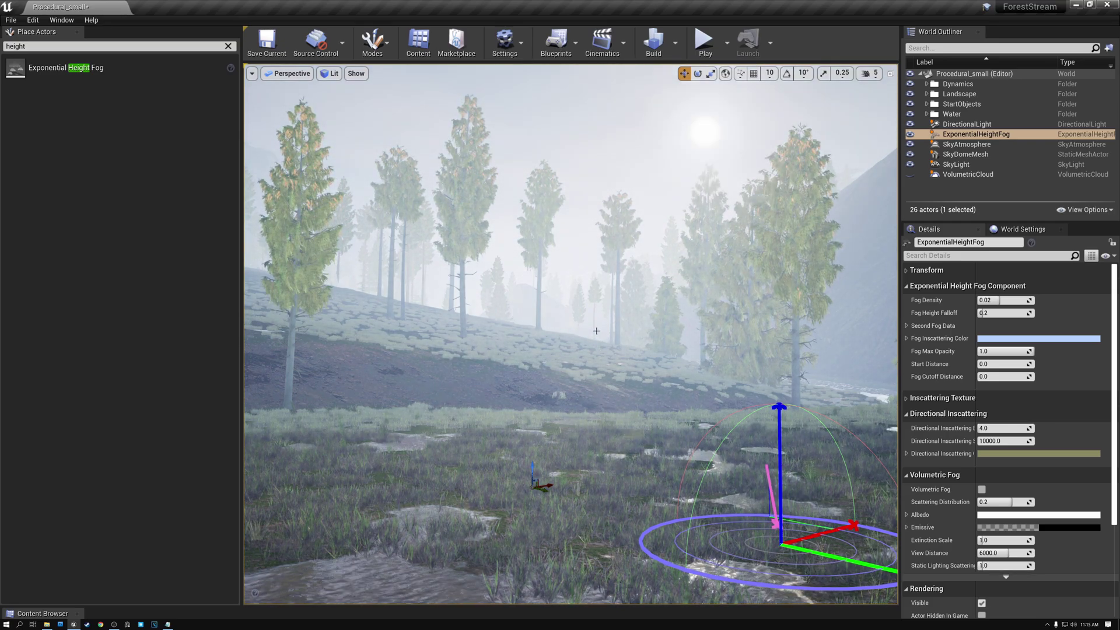
key(ctrl+l)
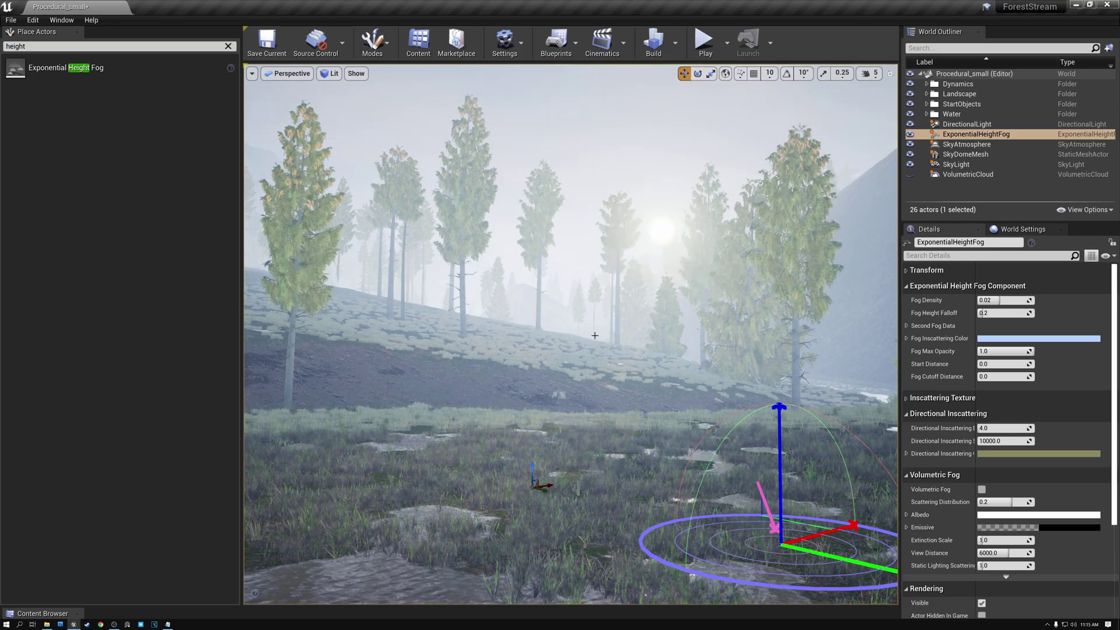
click(978, 134)
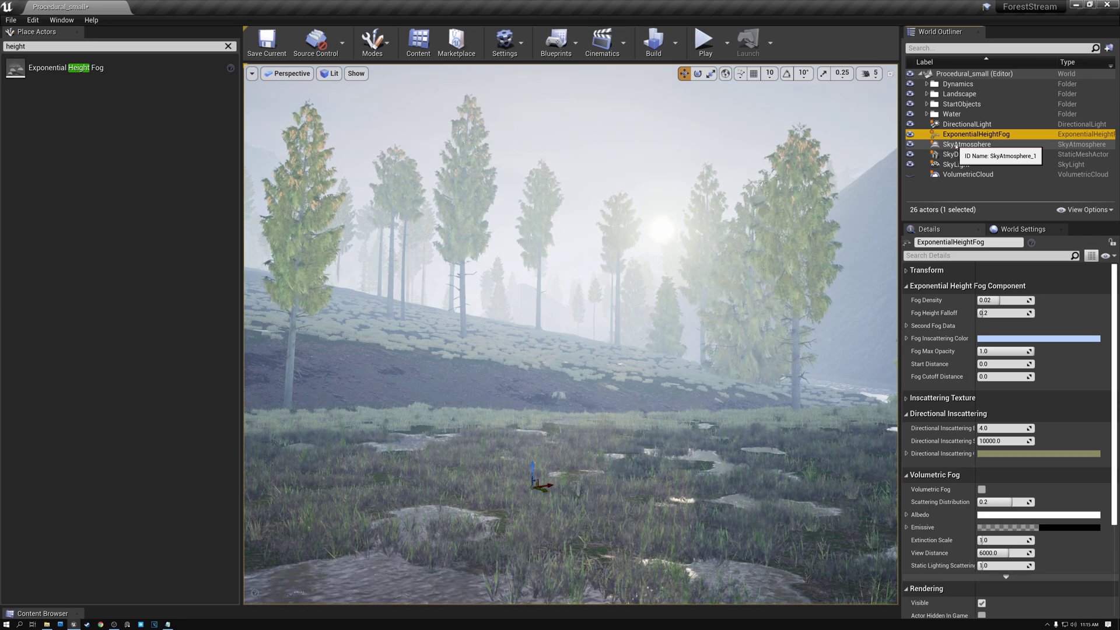
In Project Settings, search 'height' and toggle Support Sky Atmosphere Affecting Height Fog
click(33, 20)
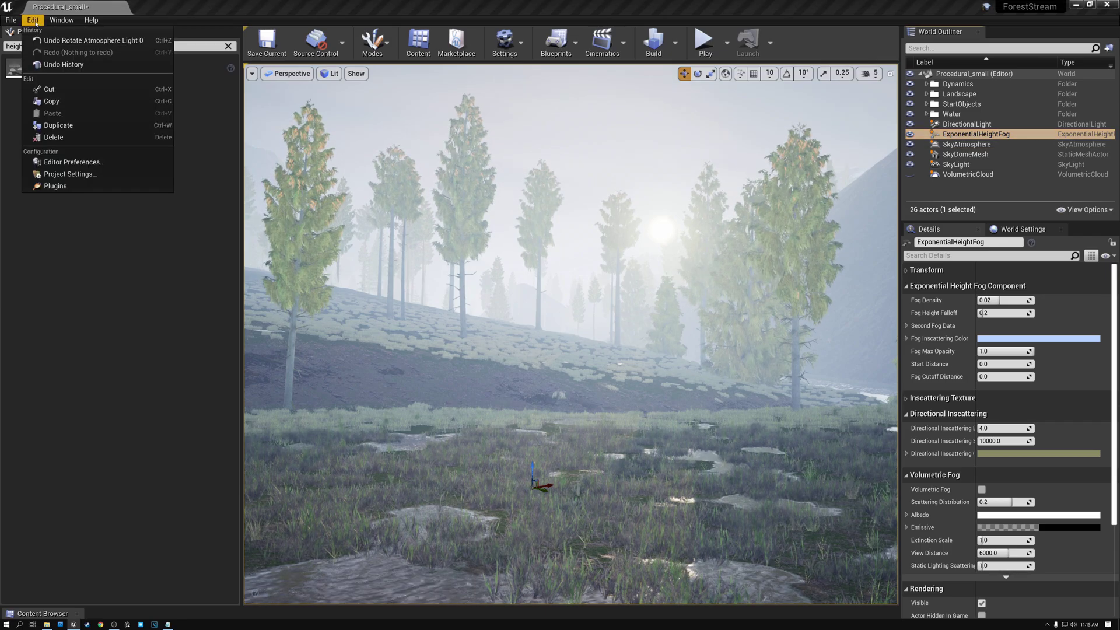
click(63, 175)
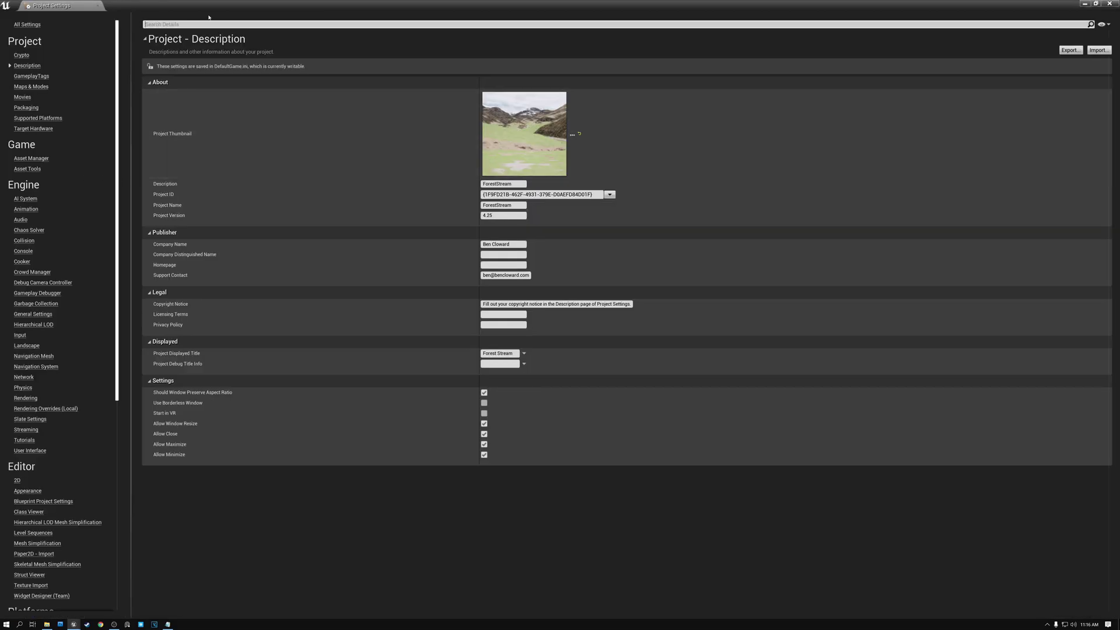
click(201, 25)
text(height)
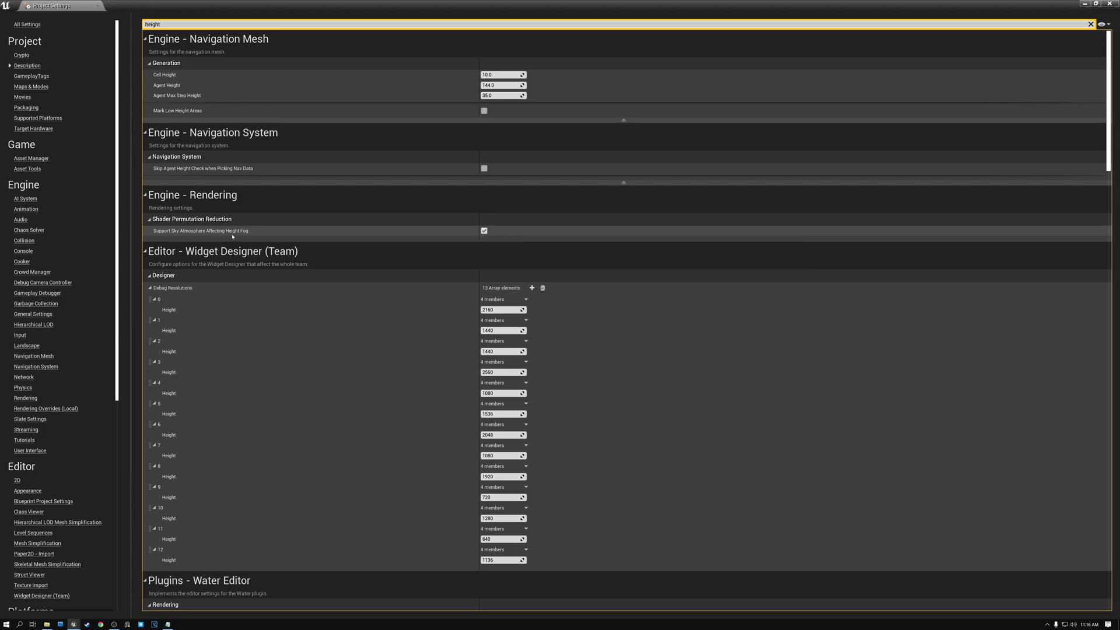
click(484, 231)
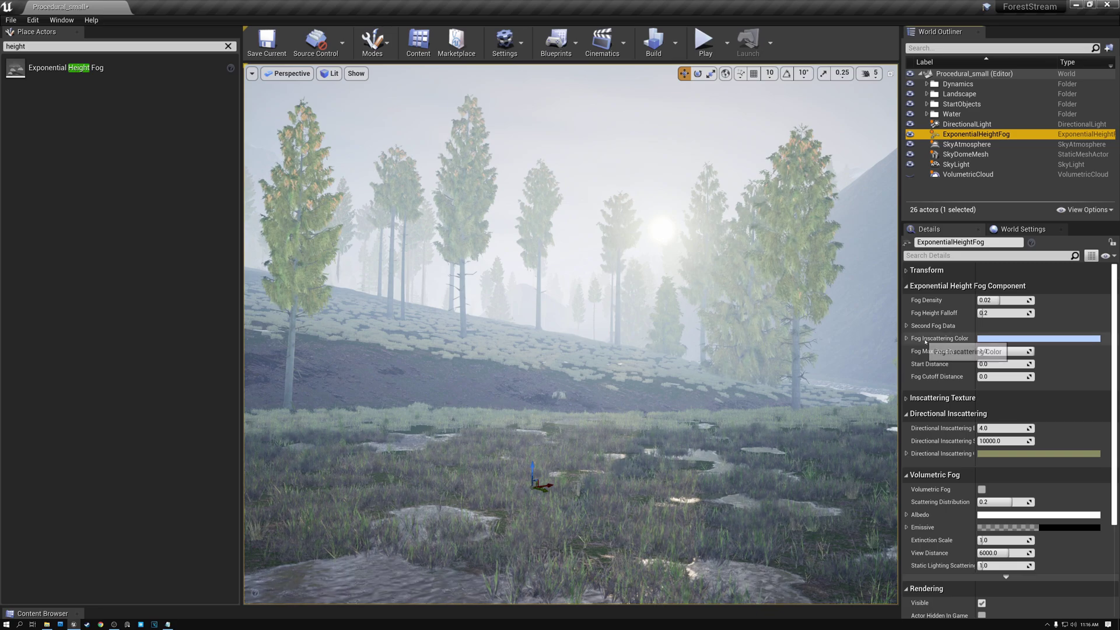
Set the fog and directional inscattering colours to black, then close the picker and Place Actors panel
click(997, 339)
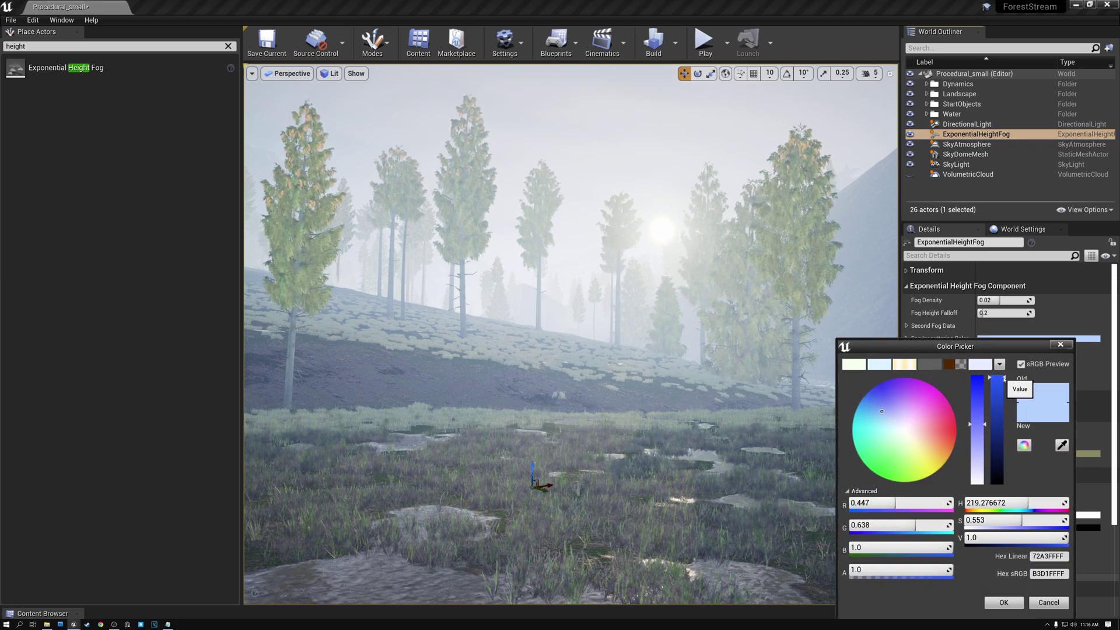
drag(997, 378, 1003, 483)
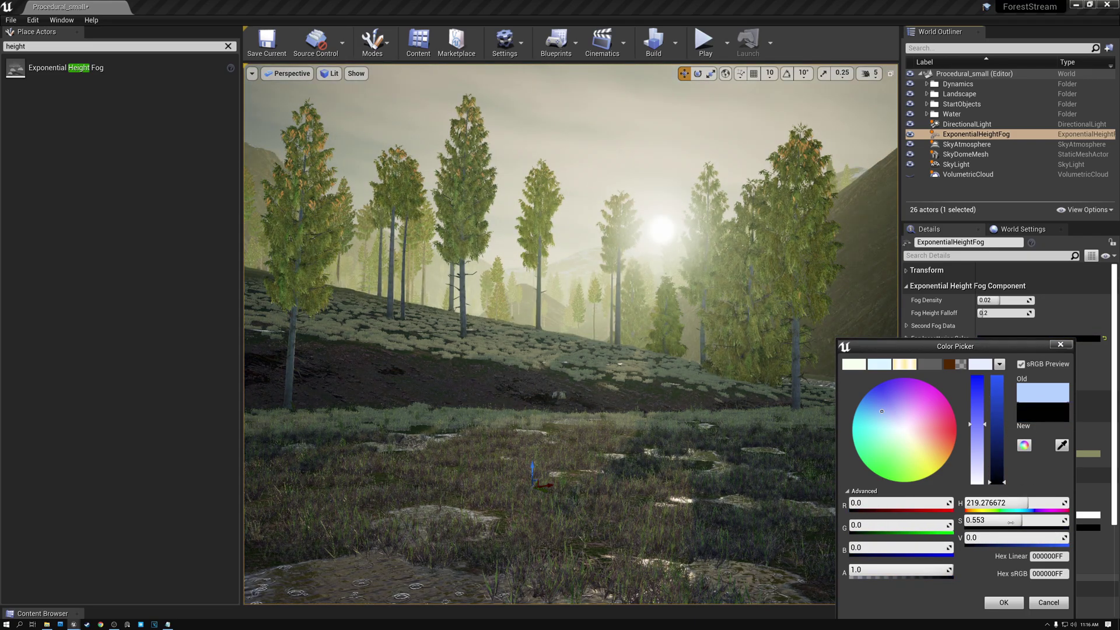
click(1008, 604)
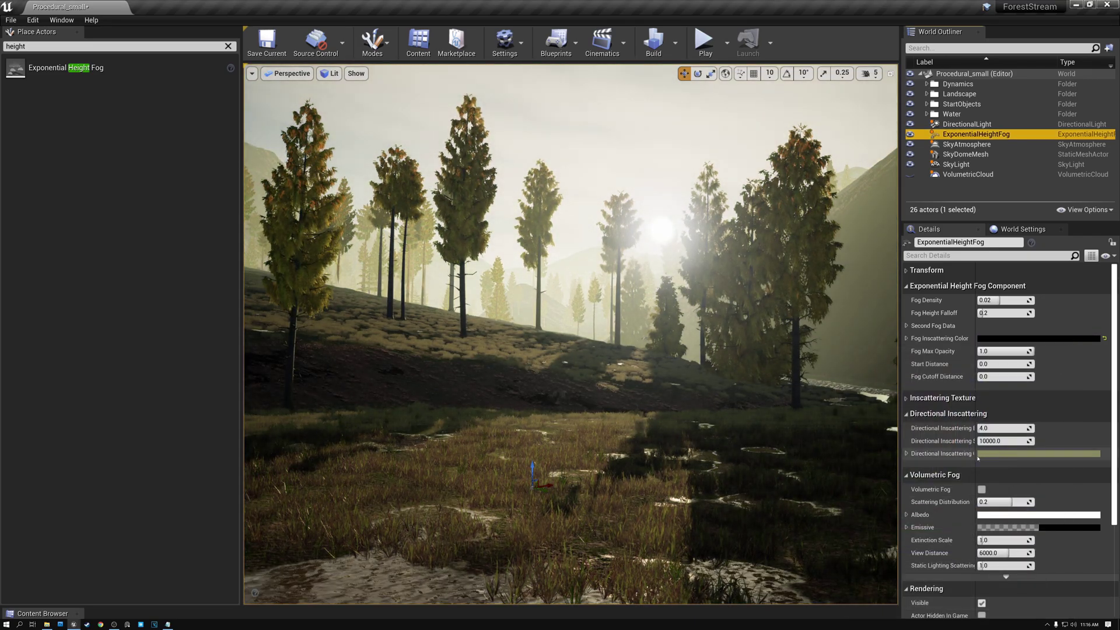
click(1008, 454)
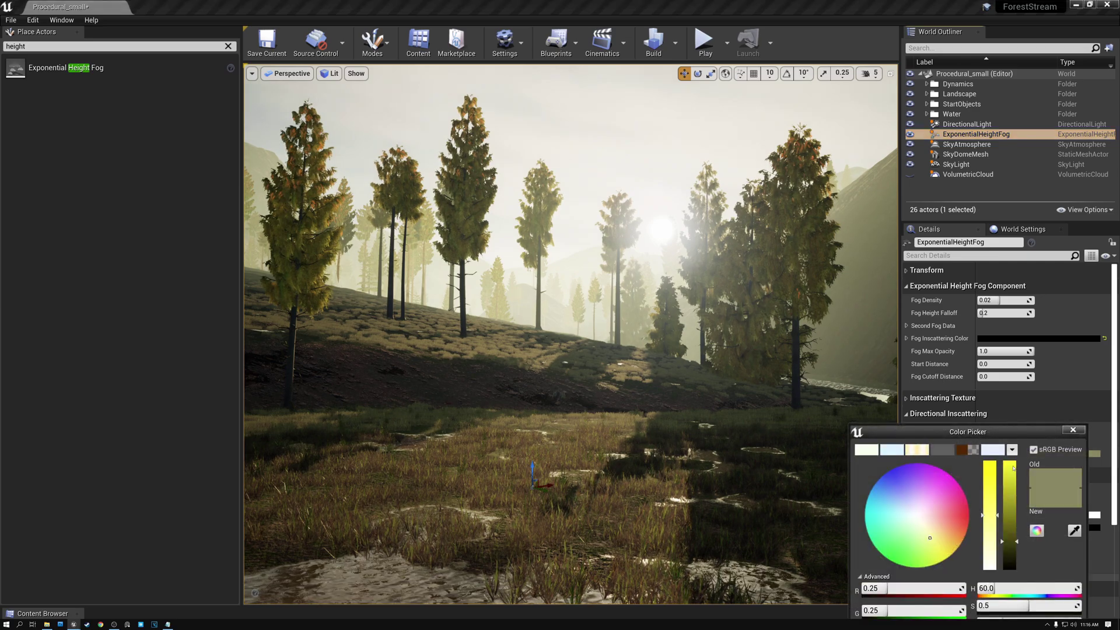
drag(1017, 541, 1018, 569)
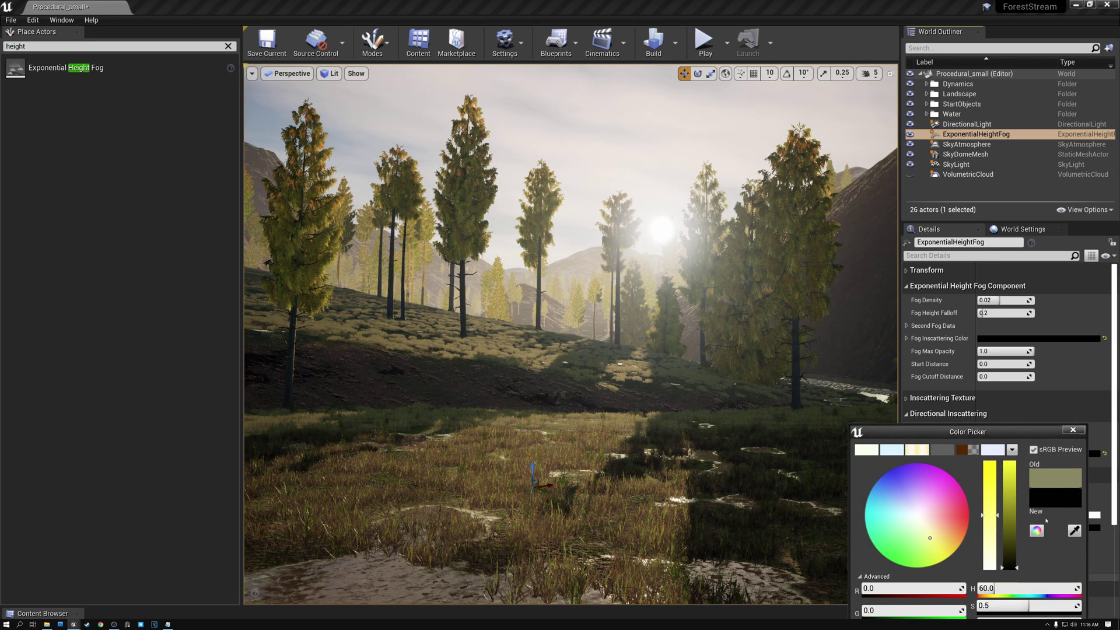
click(1073, 430)
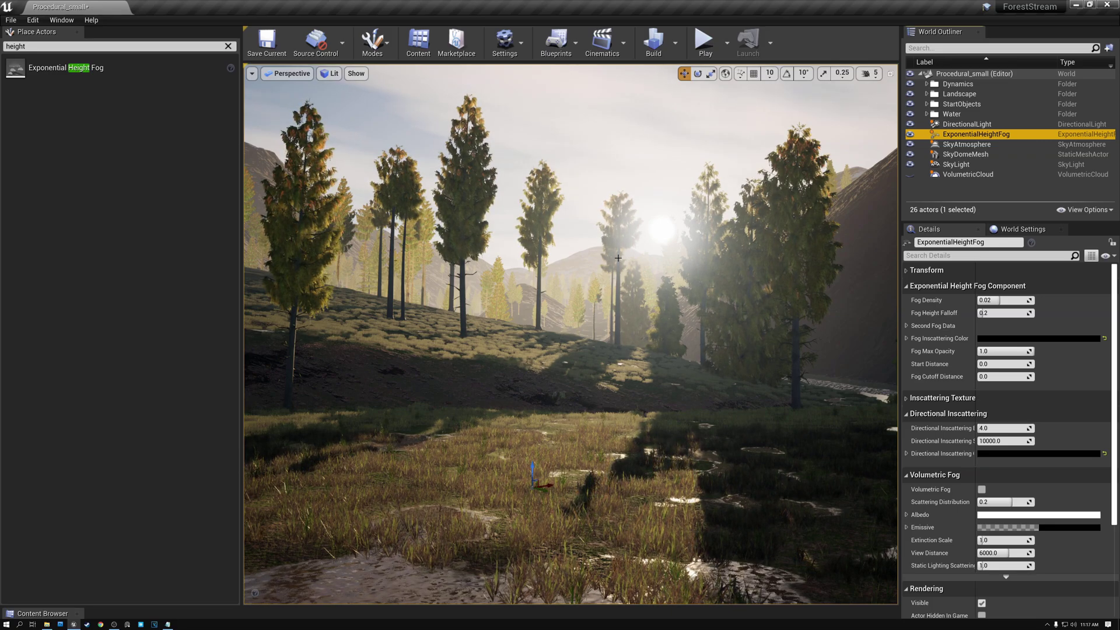
click(77, 32)
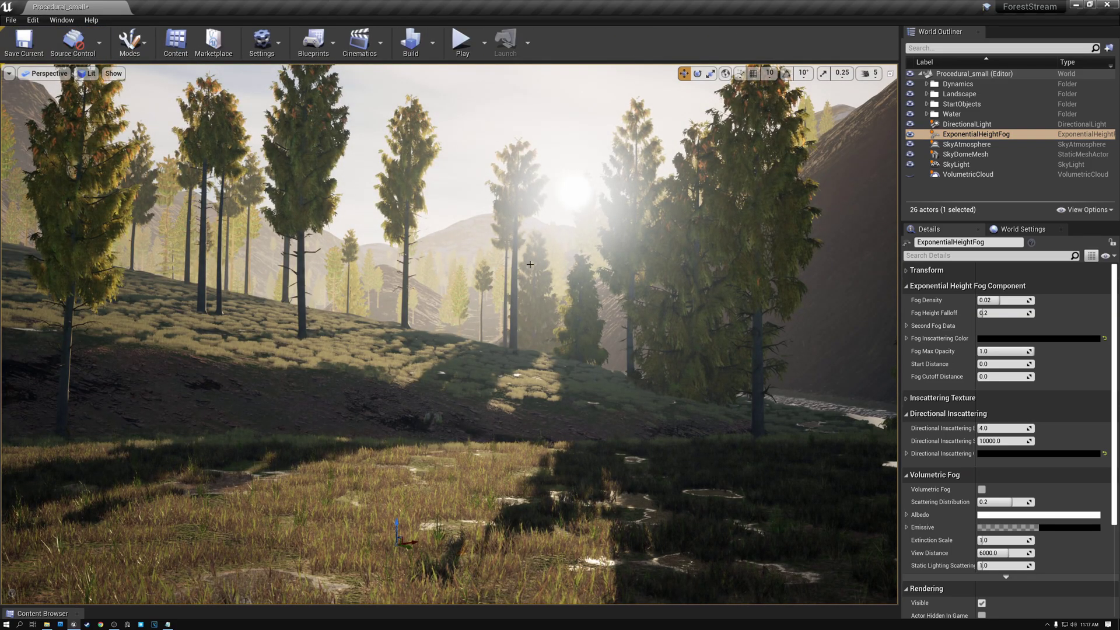
Place a Point Light actor into the forest level
click(492, 297)
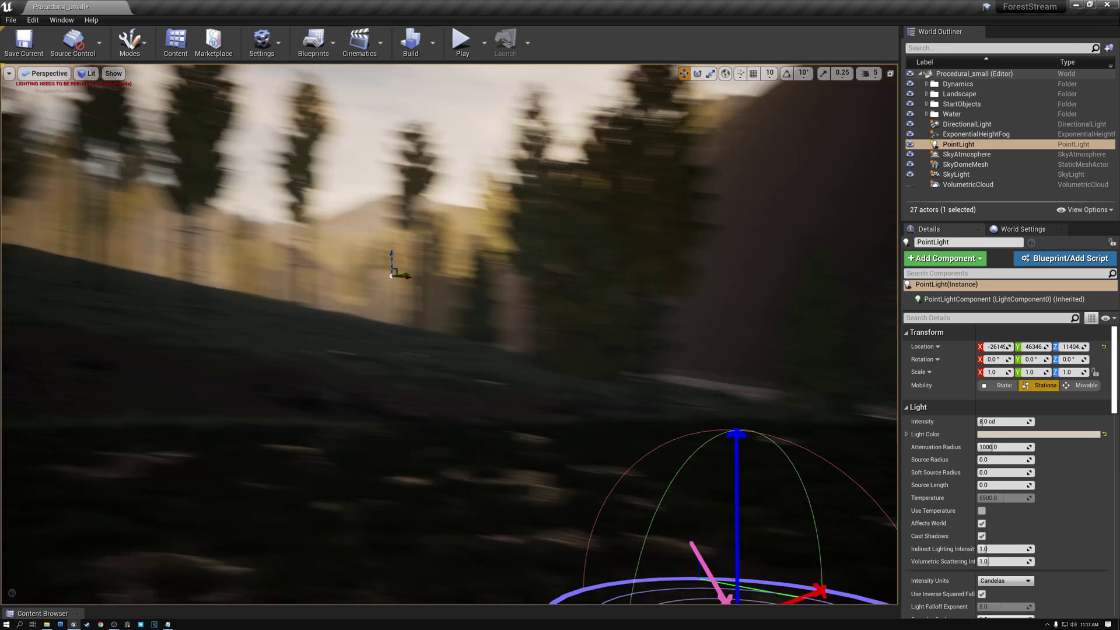
alt+drag(387, 263, 535, 283)
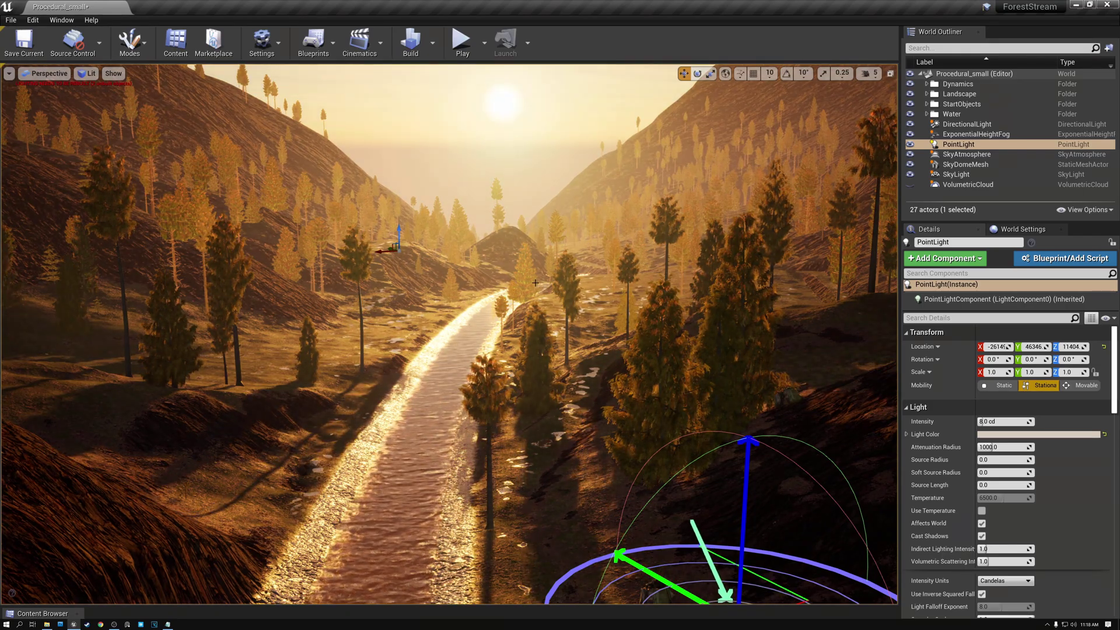
Unhide VolumetricCloud in the World Outliner and tilt the view up toward the clouded sky
click(910, 185)
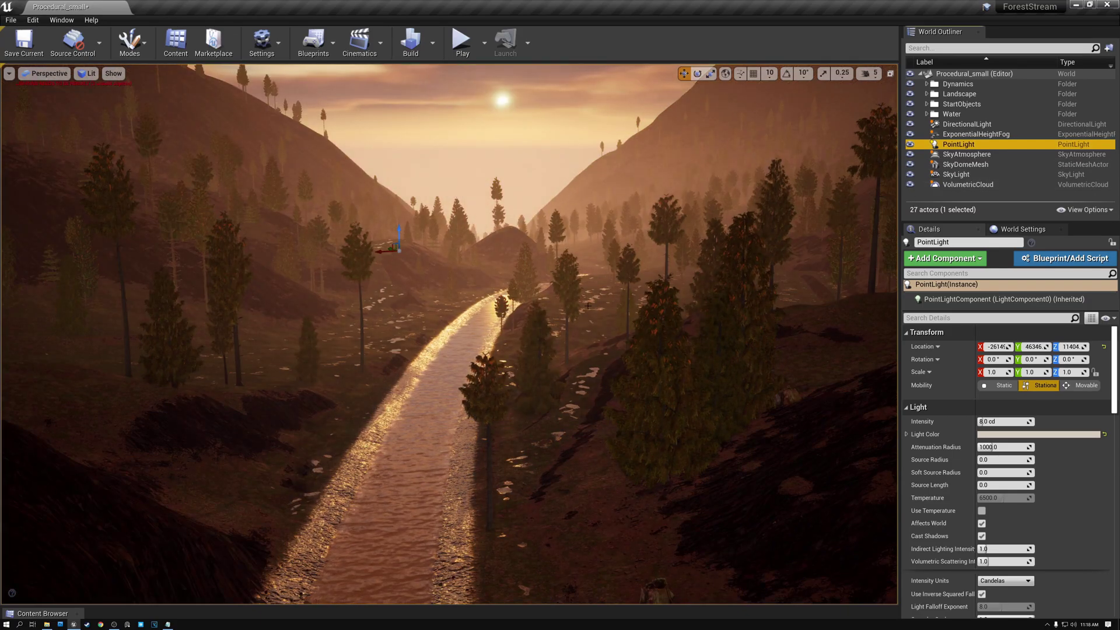
right_drag(588, 305, 582, 264)
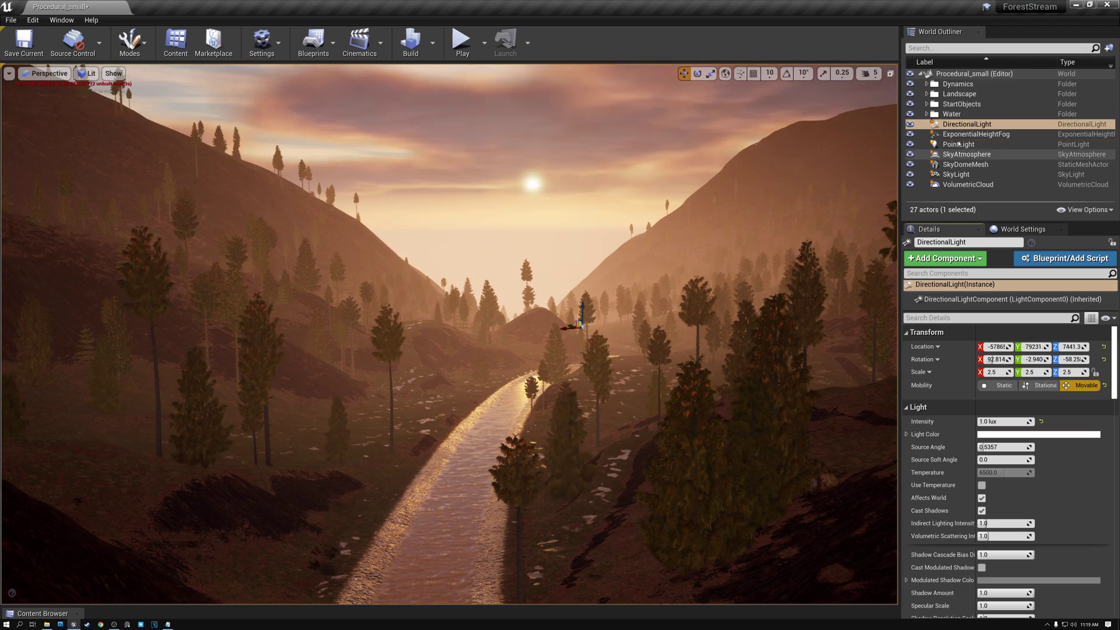
On DirectionalLight, check Light Shaft Occlusion and Light Shaft Bloom in the Light Shafts section
click(962, 124)
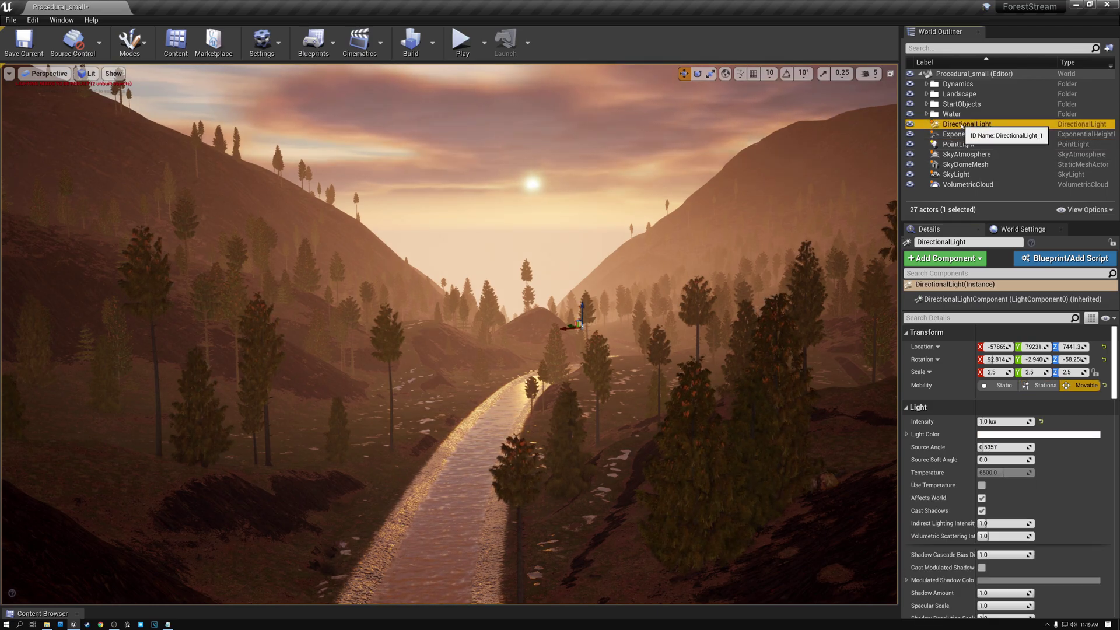
scroll(1114, 356, down, 3)
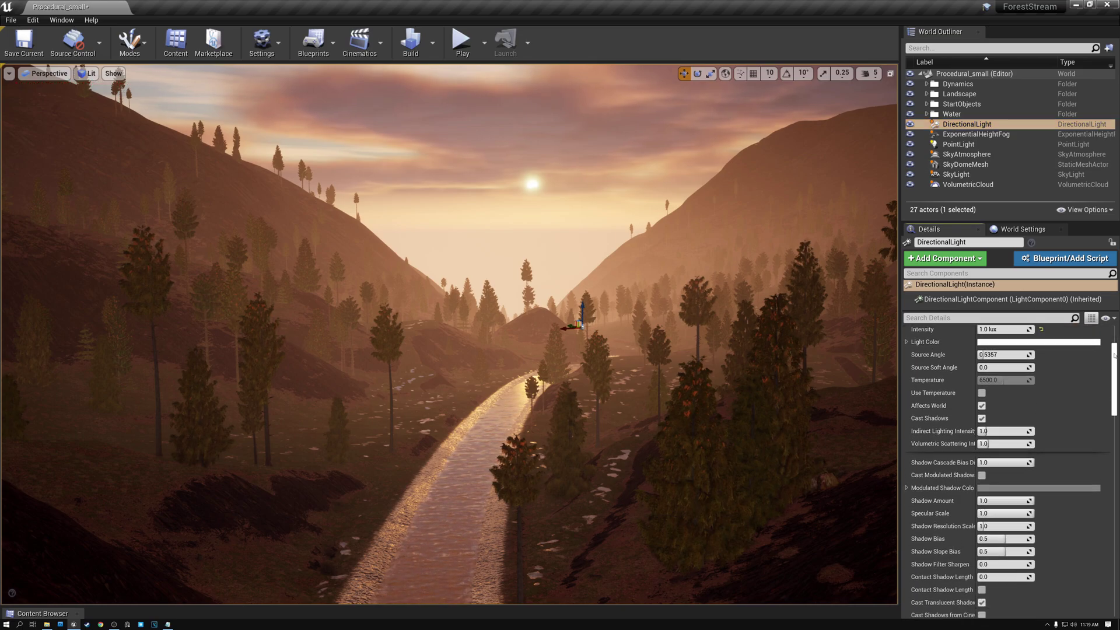
drag(1113, 355, 1113, 454)
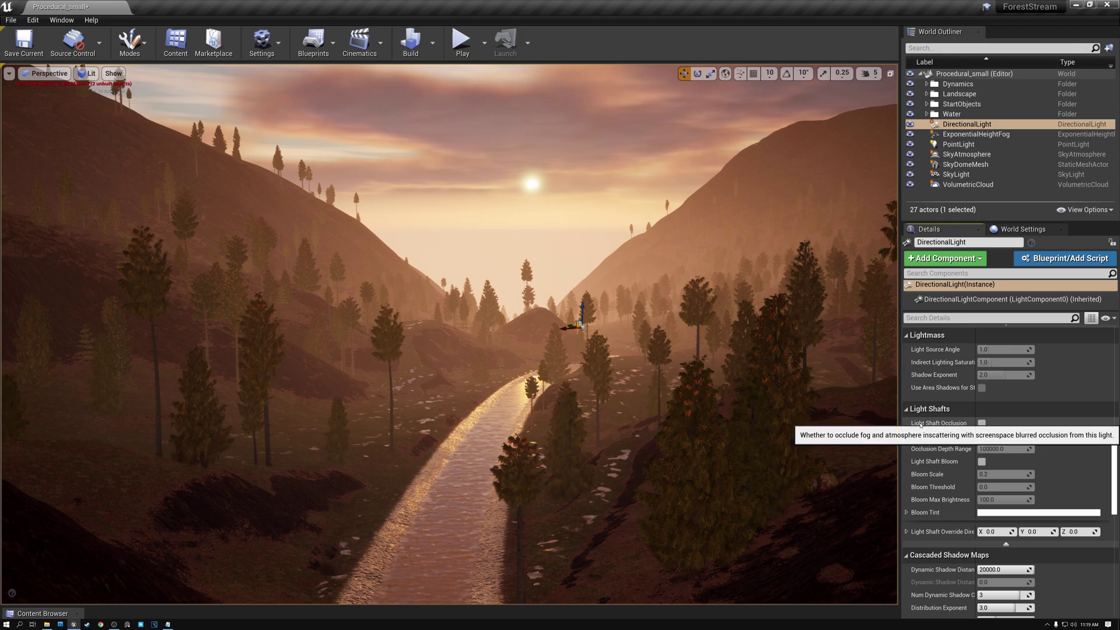
click(982, 423)
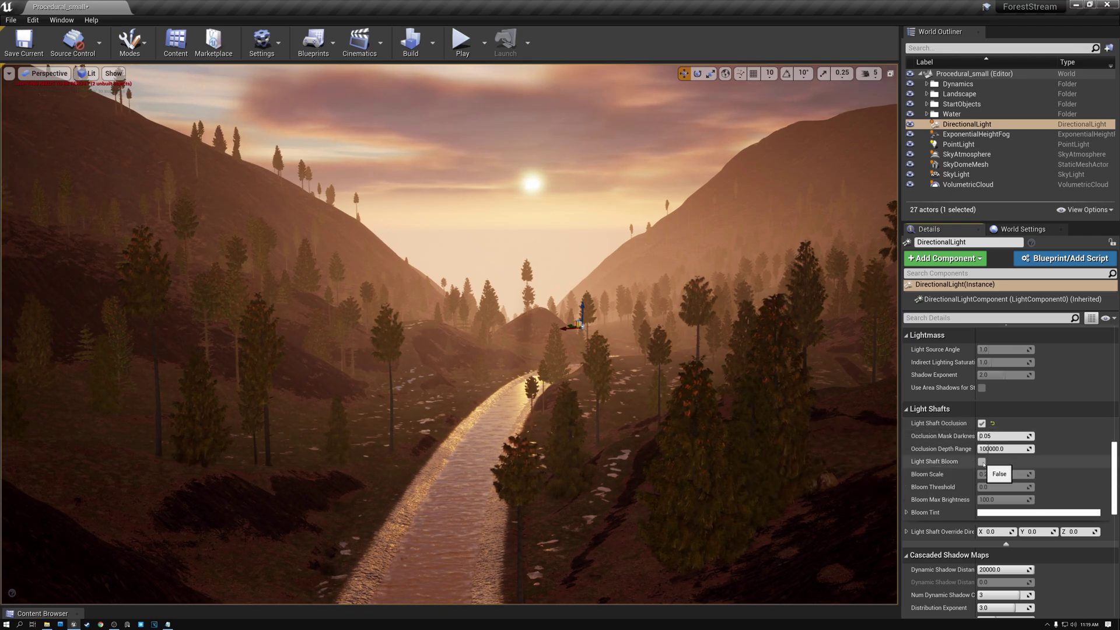
click(981, 461)
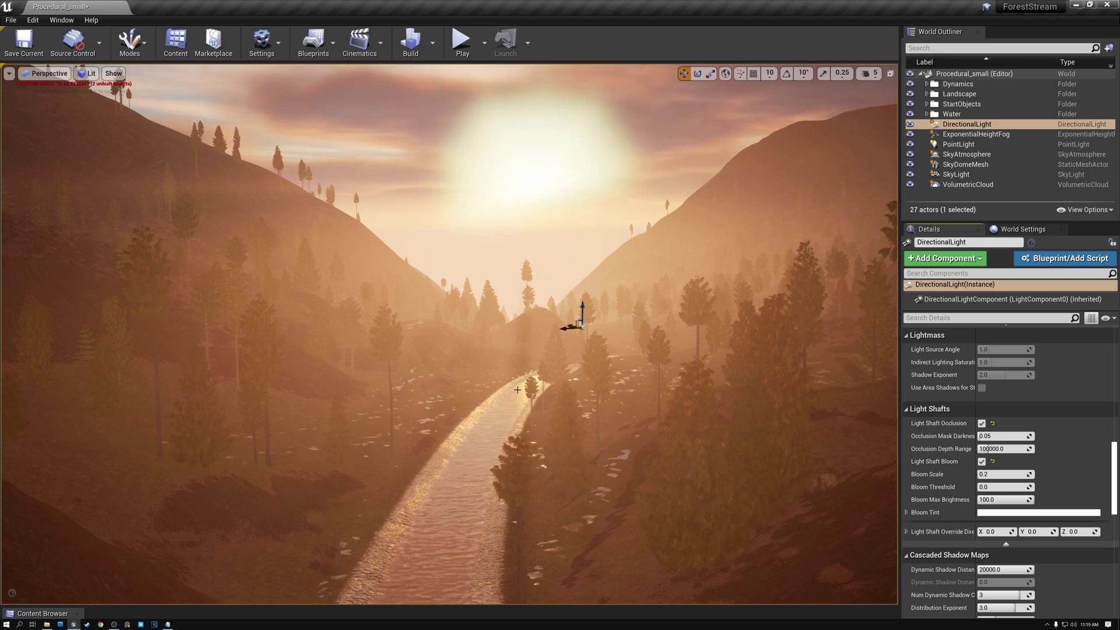
click(981, 461)
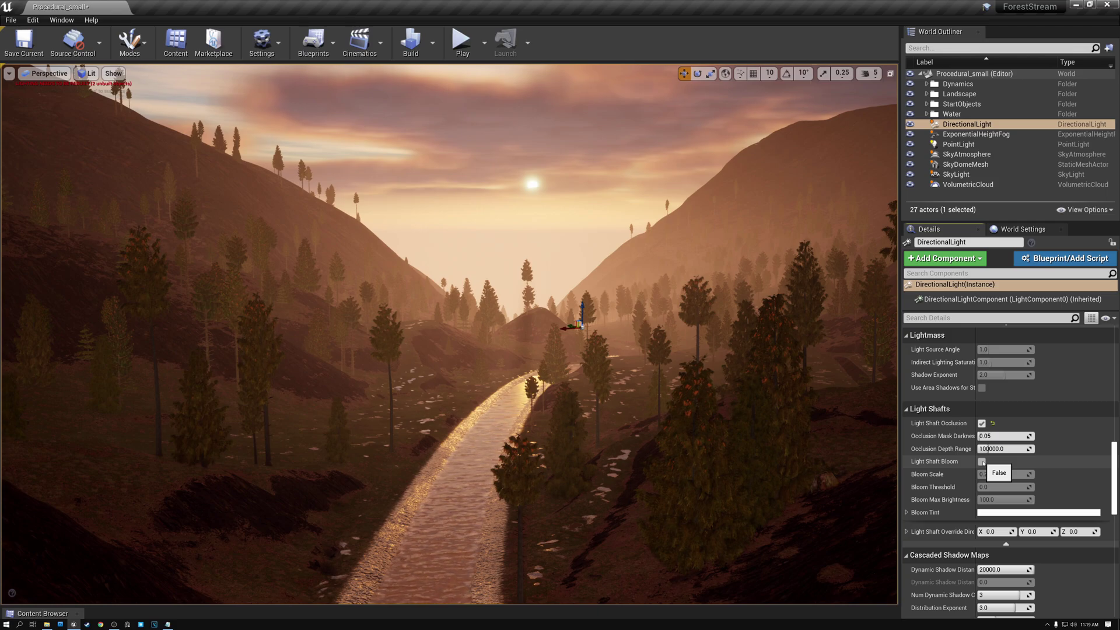
click(981, 462)
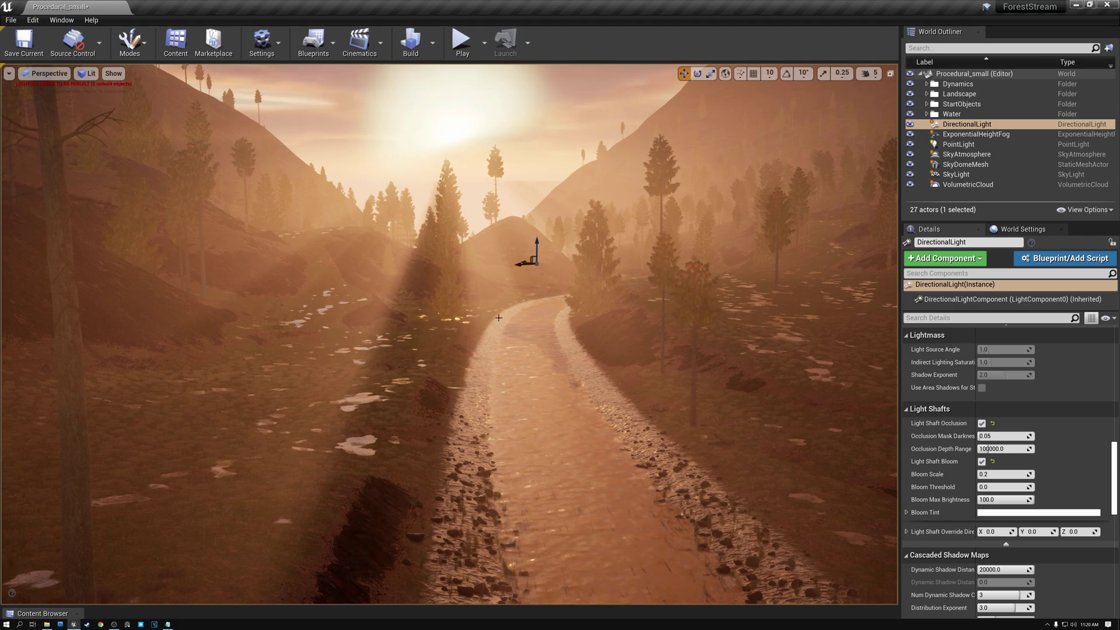
right_drag(518, 315, 505, 236)
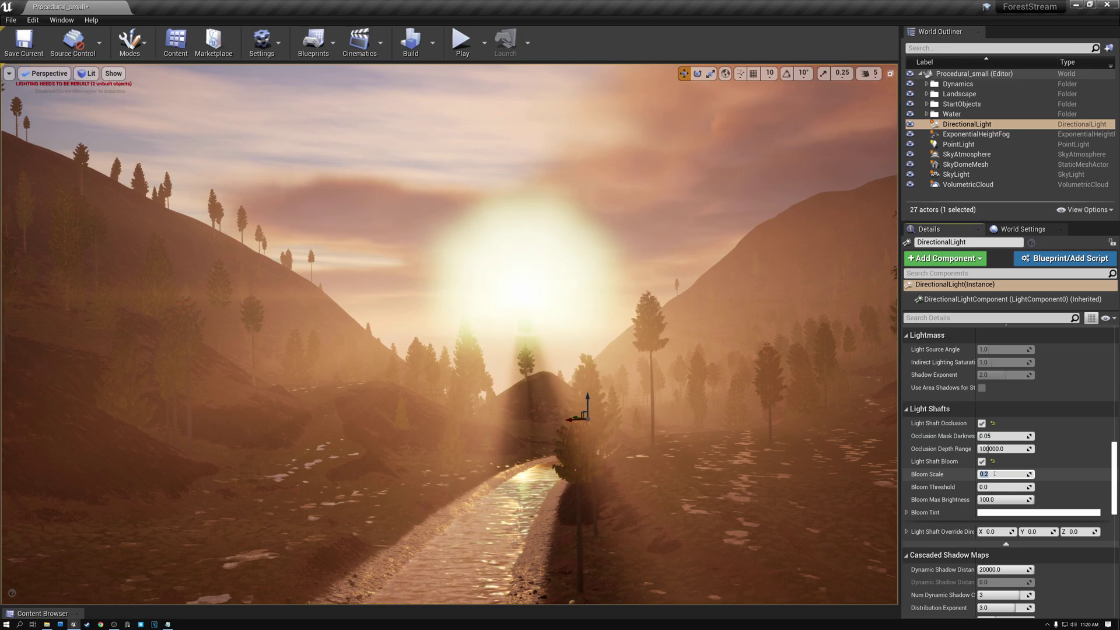
click(994, 473)
Set the light shaft Bloom Scale to 0.1, after briefly trying 0.05
text(0.1)
key(Return)
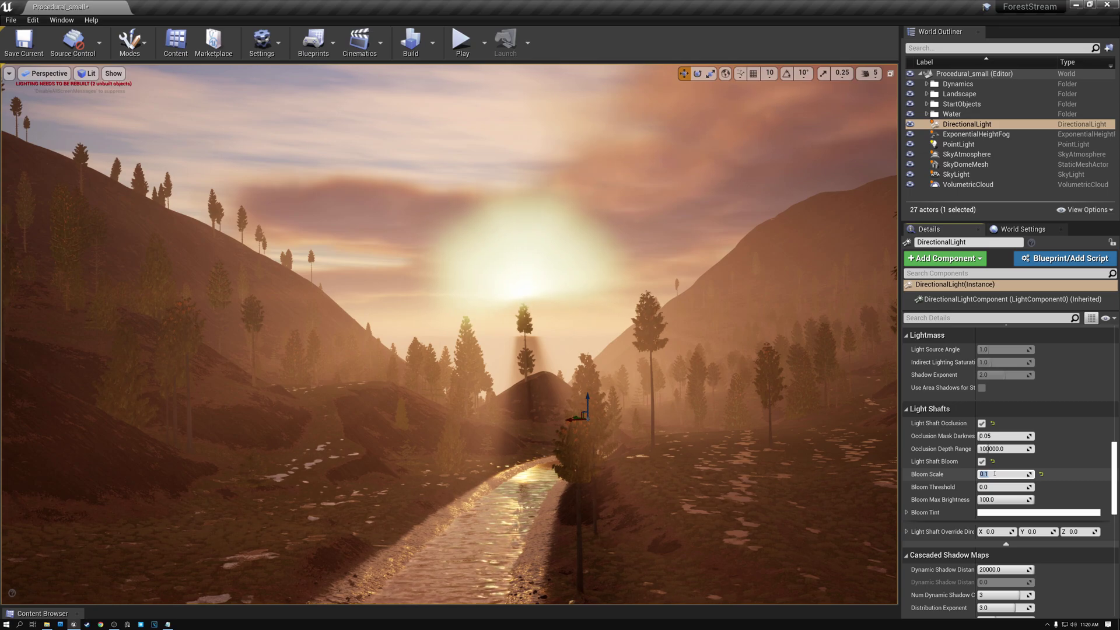
text(0.0)
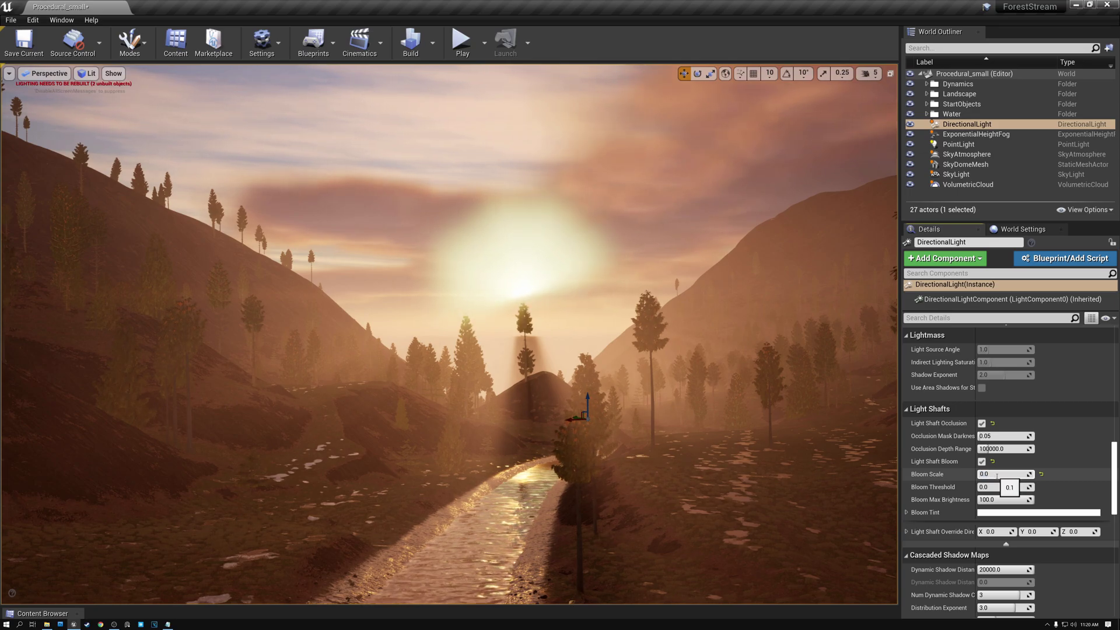
text(5)
key(Return)
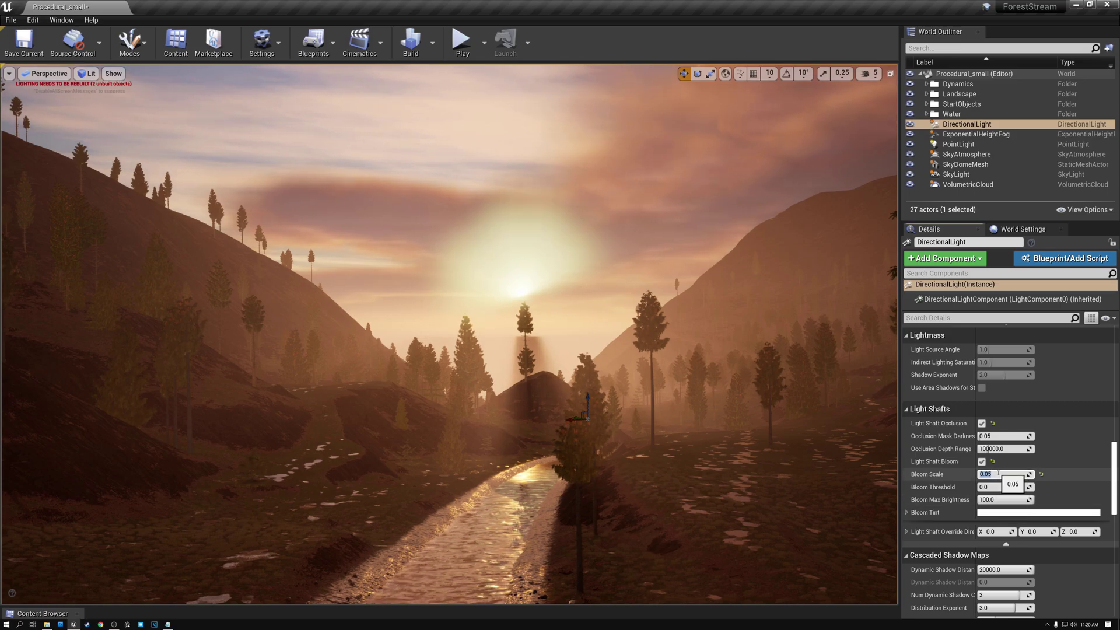
text(1)
key(Return)
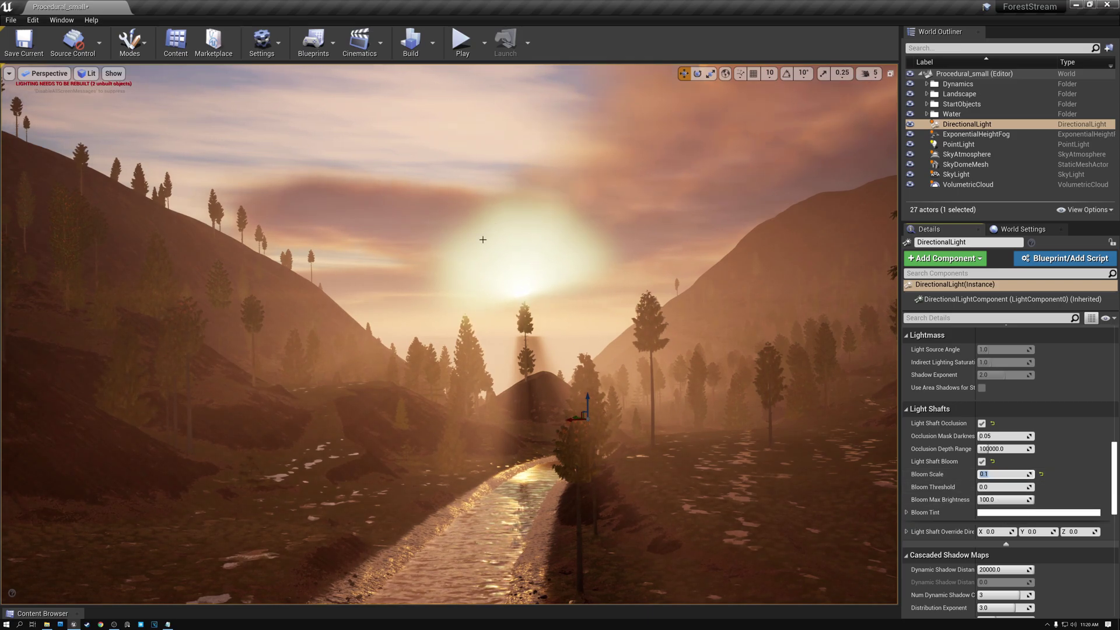
Set Bloom Max Brightness to 20 and fly down the stream to view the shafts
click(1001, 500)
text(3)
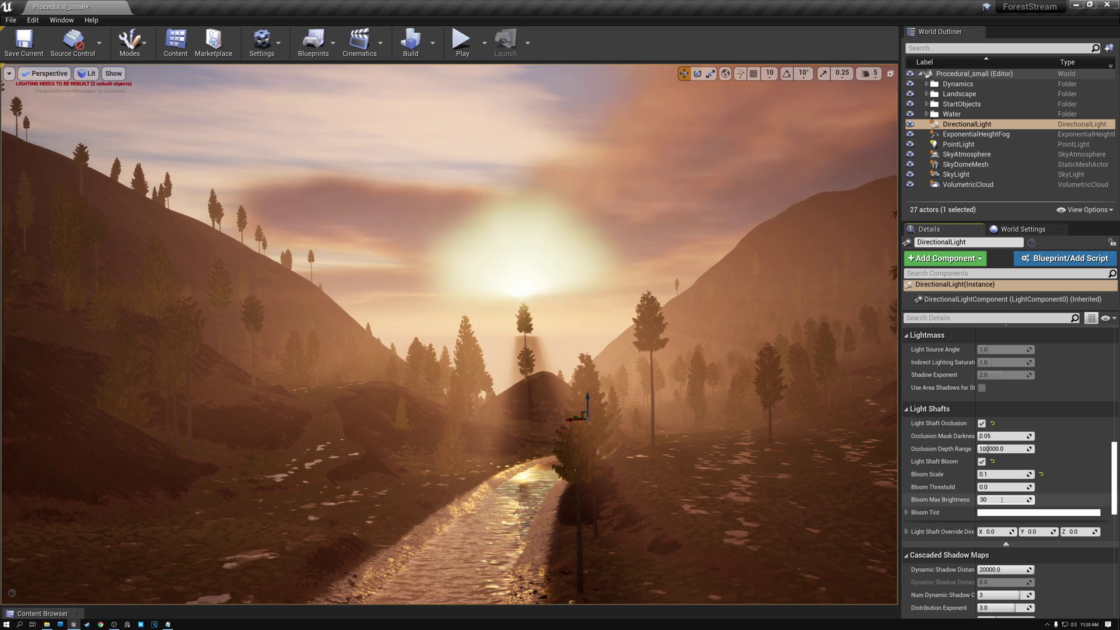
text(0)
key(Return)
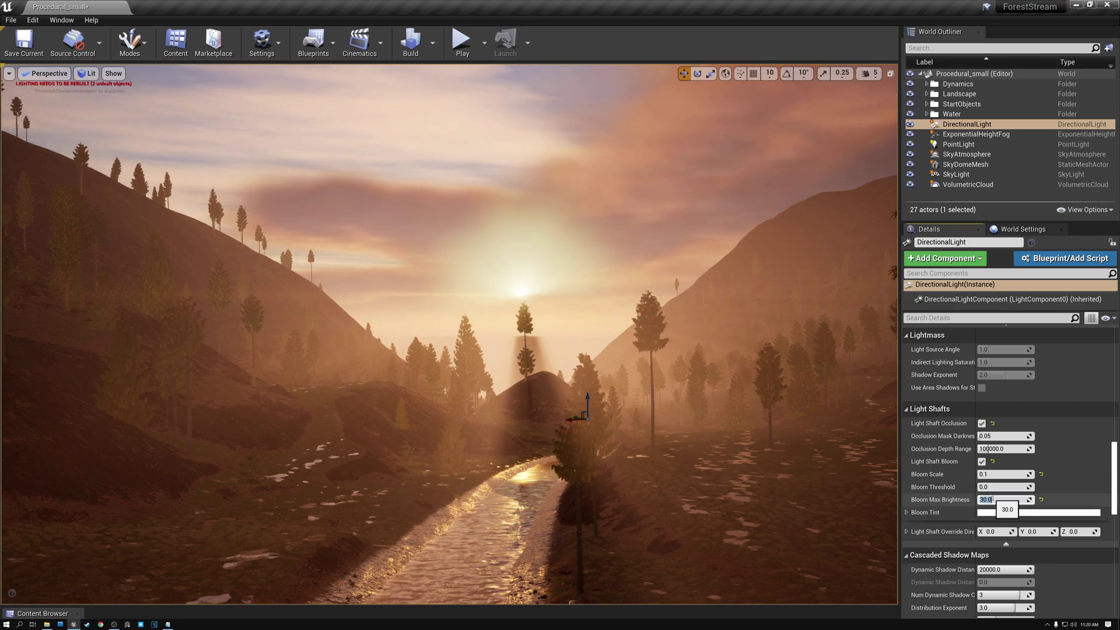
key(Return)
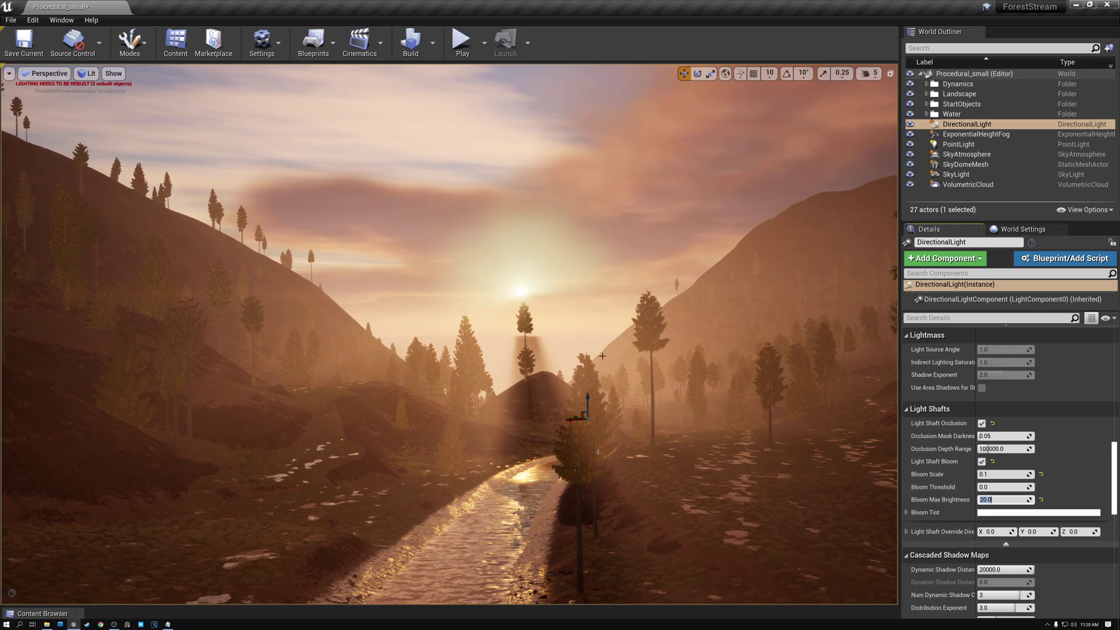
key(w)
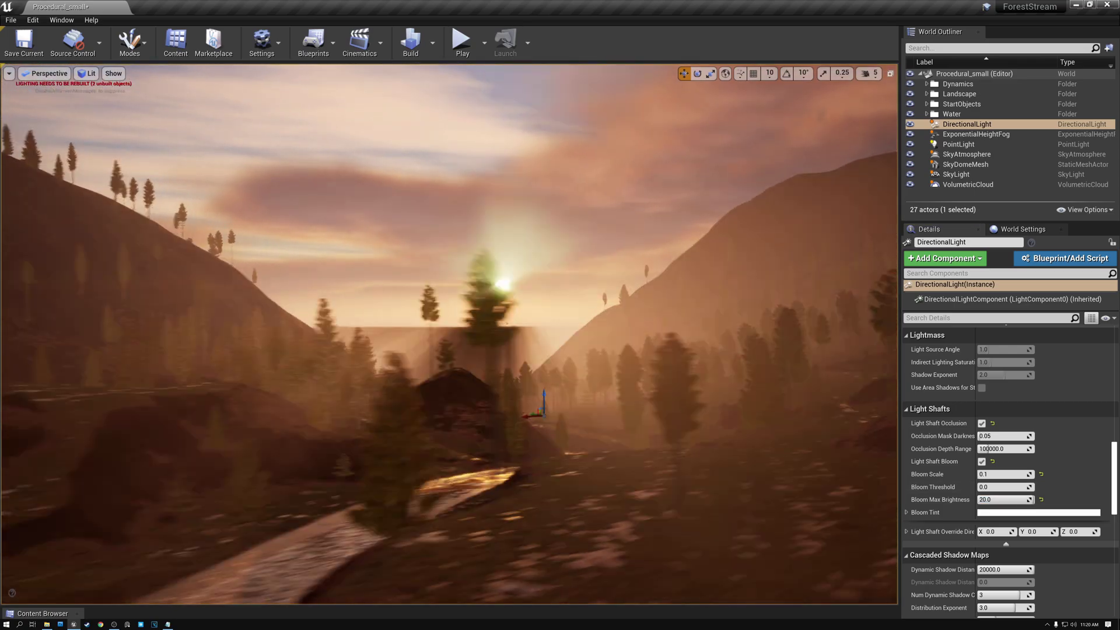
right_drag(449, 333, 423, 334)
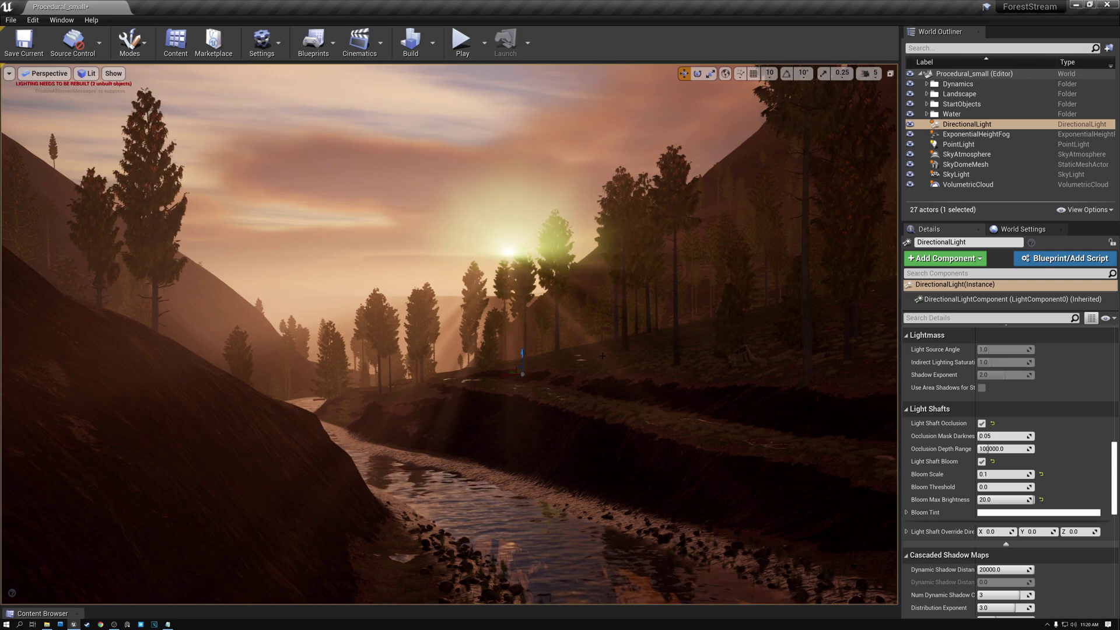
Rotate the sun high into daylight, then down through sunset to below the horizon
key(ctrl+l)
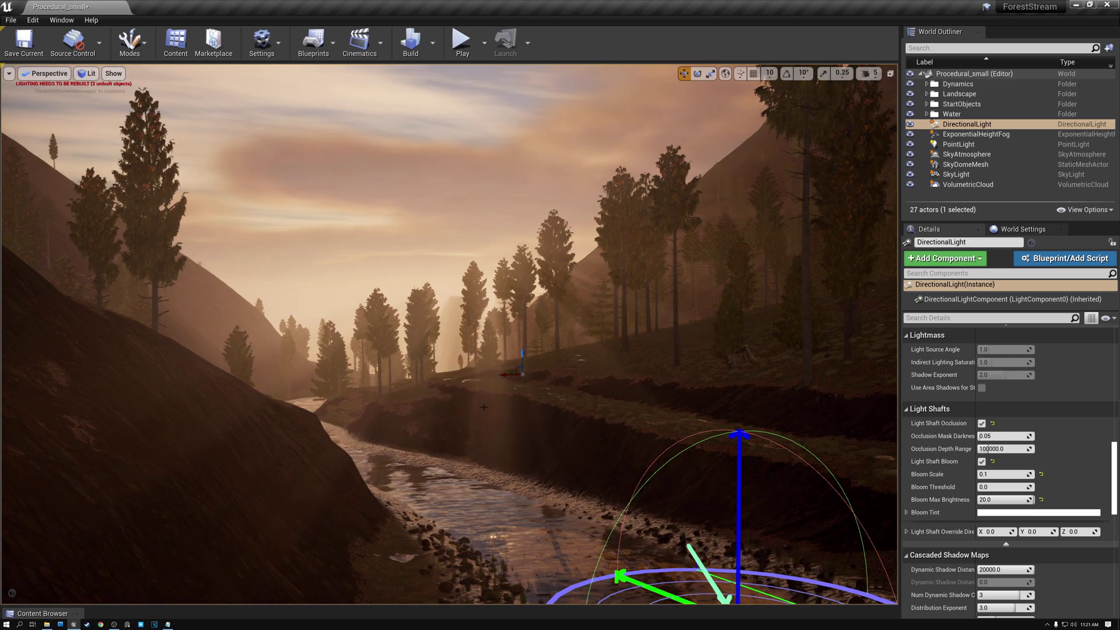
key(ctrl+l)
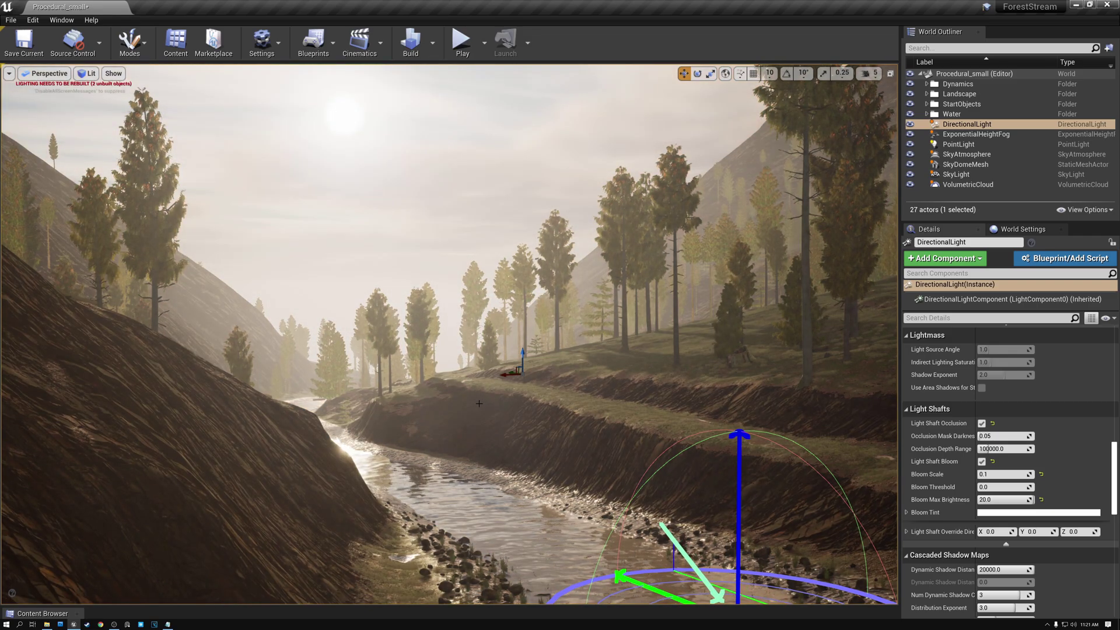
key(ctrl+l)
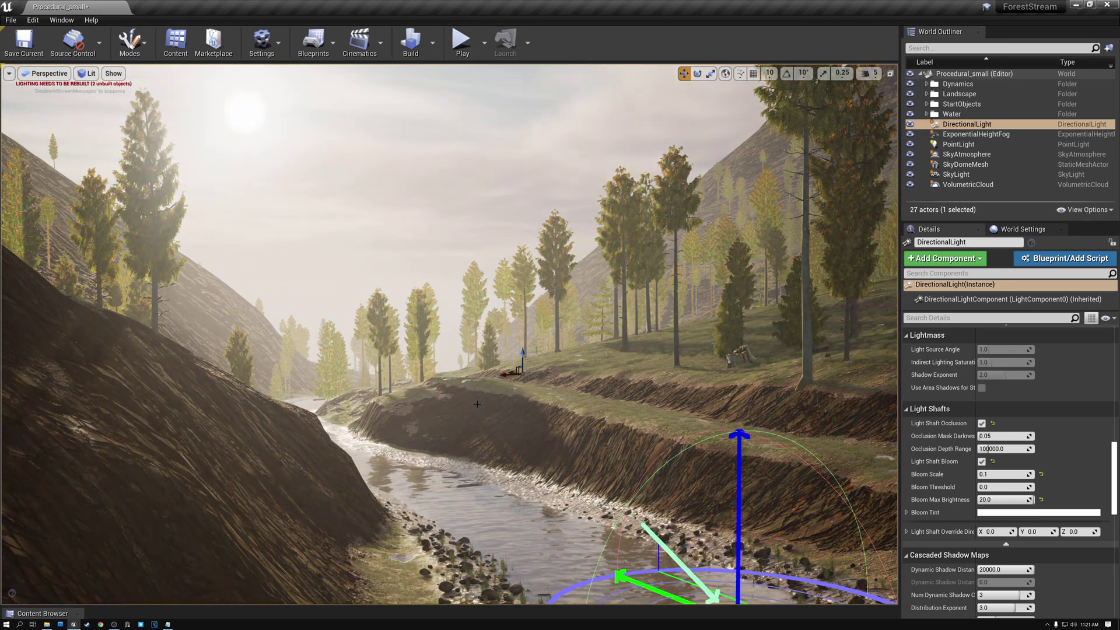
key(ctrl+l)
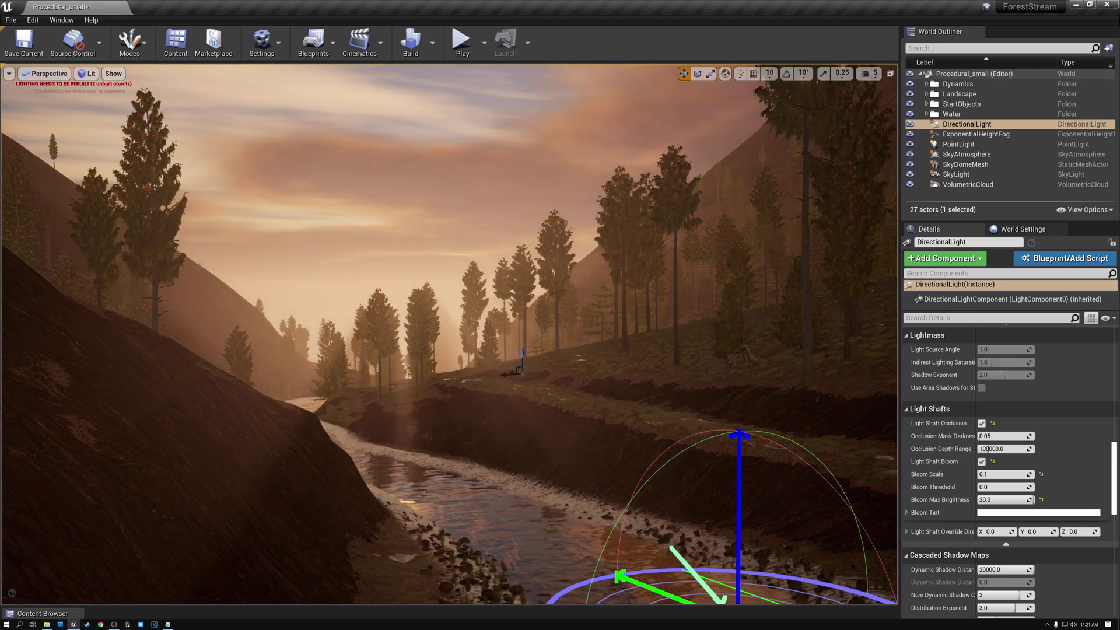
key(ctrl+l)
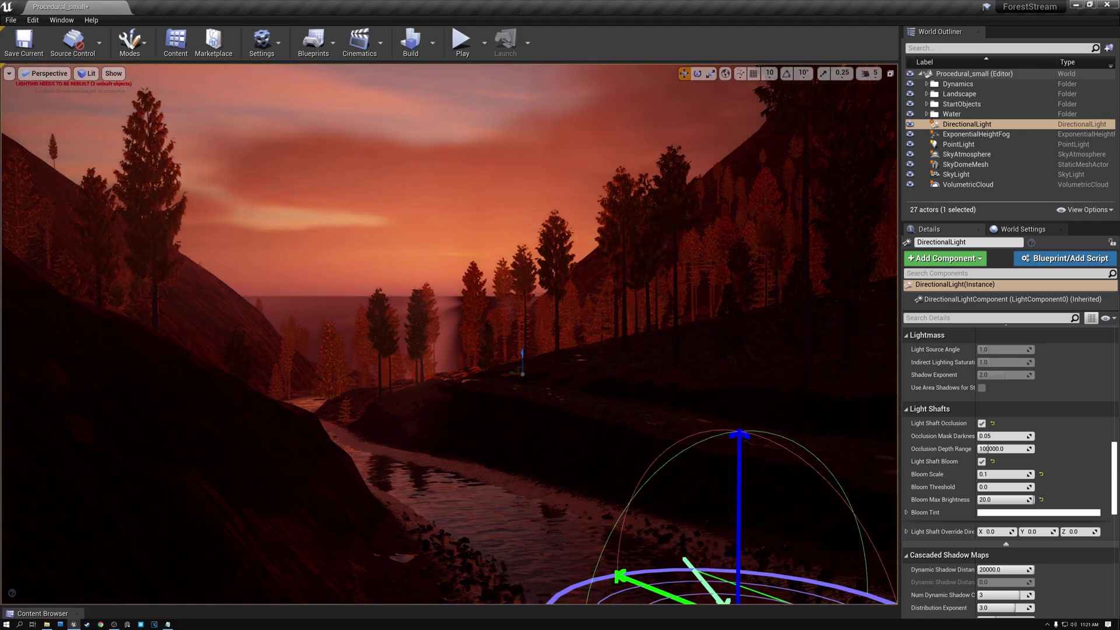
key(ctrl+l)
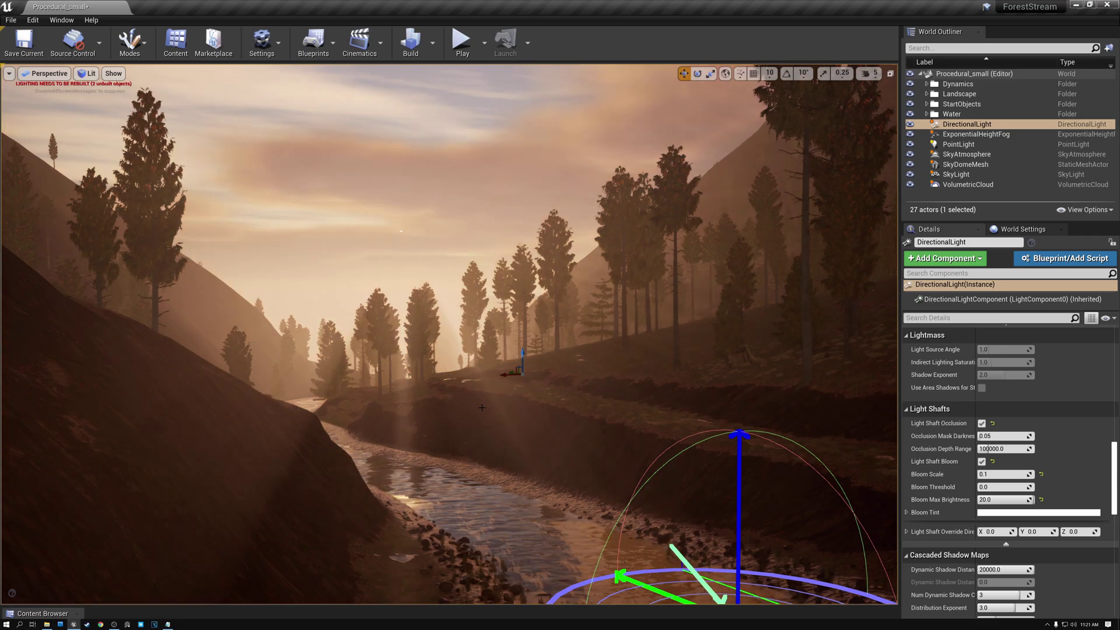
key(ctrl+l)
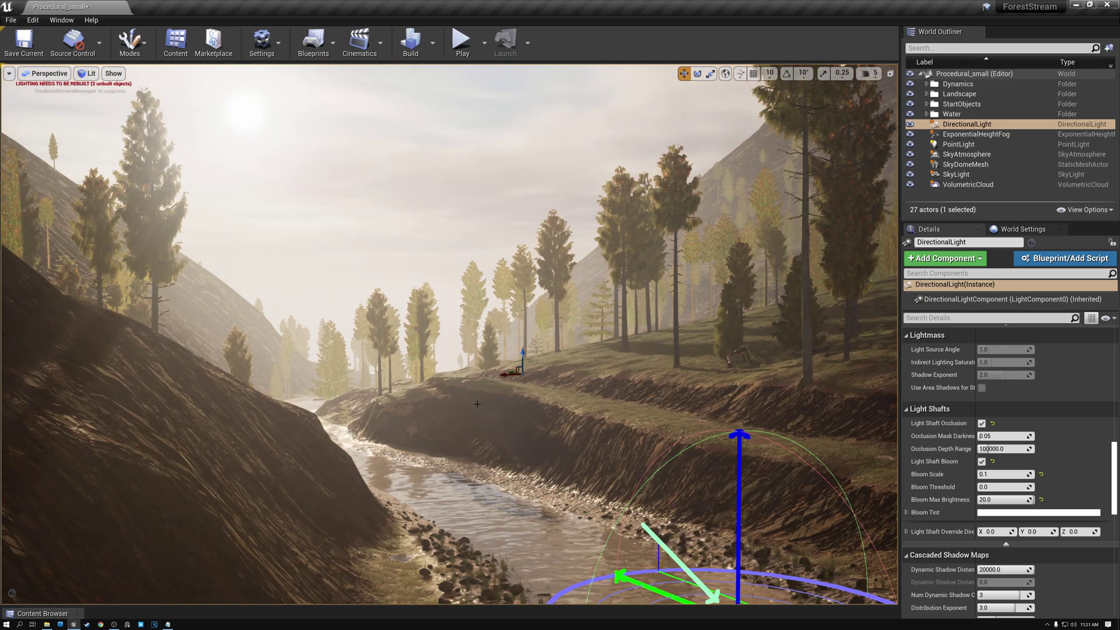
key(ctrl+l)
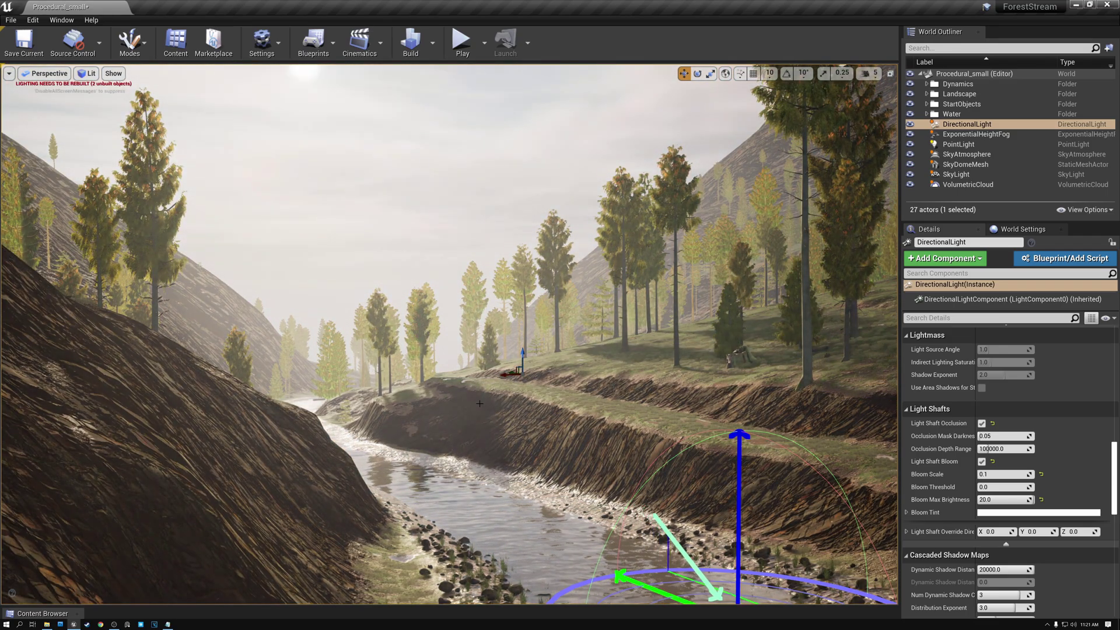
key(ctrl+l)
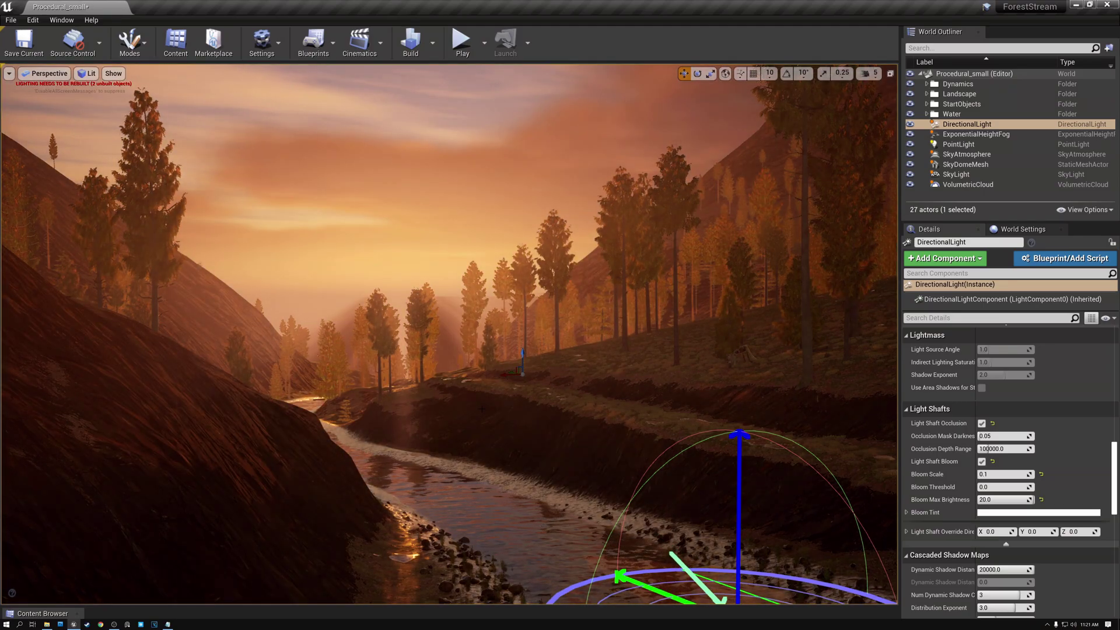
key(ctrl+l)
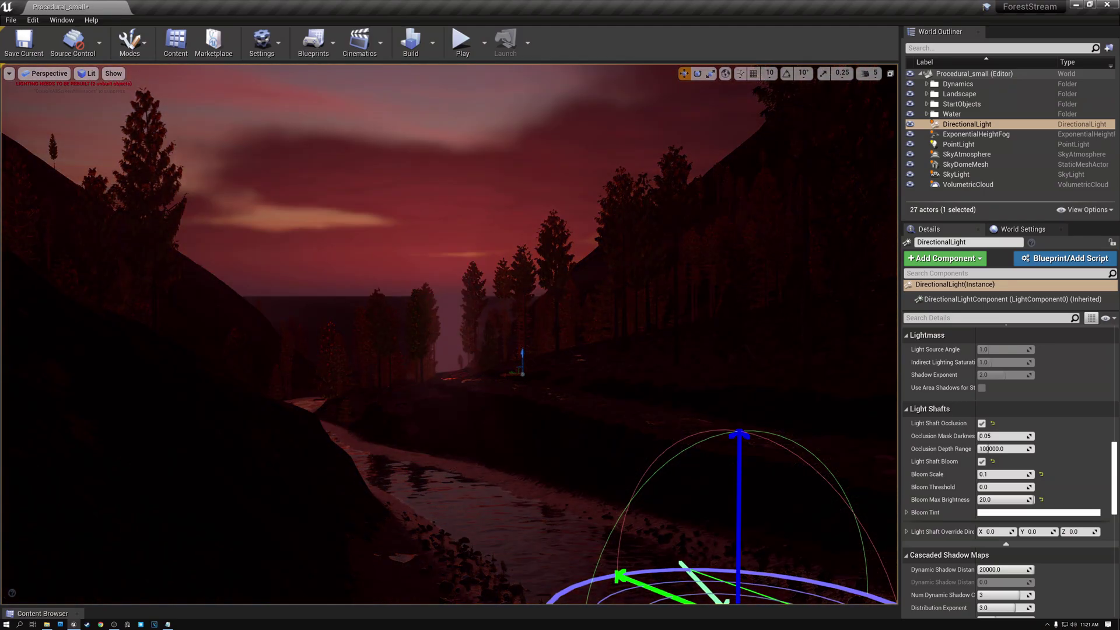
Sweep the sun again from golden haze to bright daylight, ending at an orange dusk
key(ctrl+l)
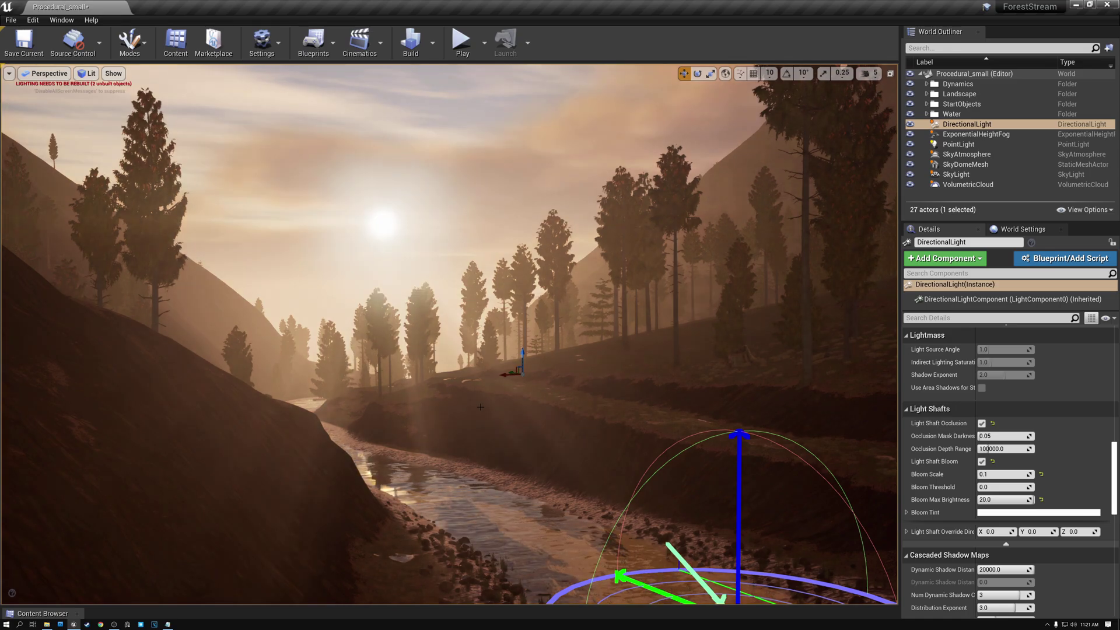
key(ctrl+l)
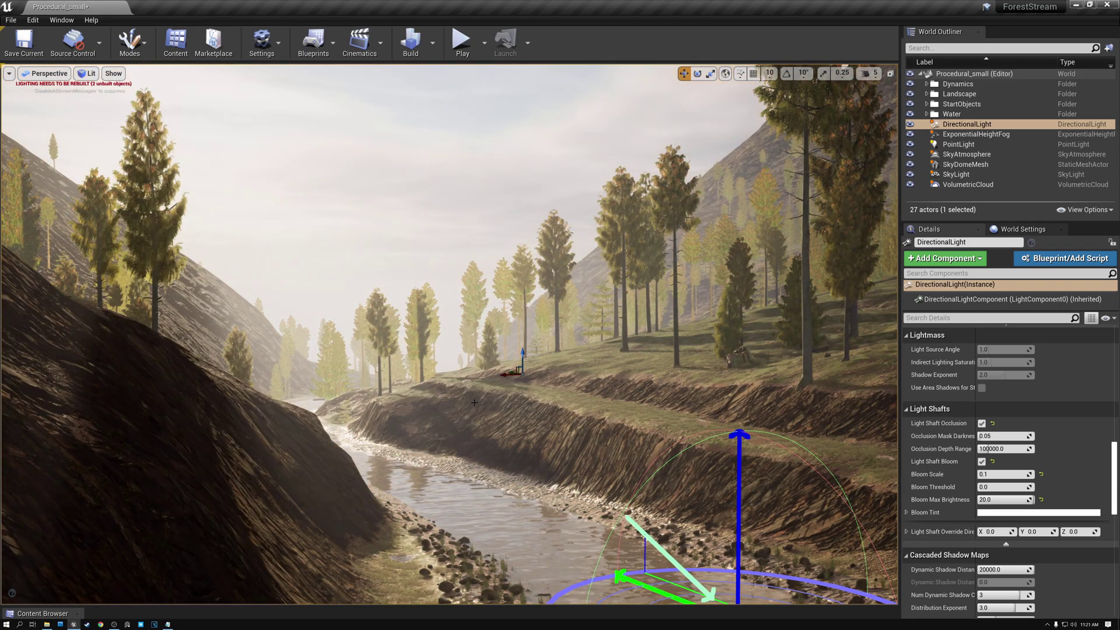
key(ctrl+l)
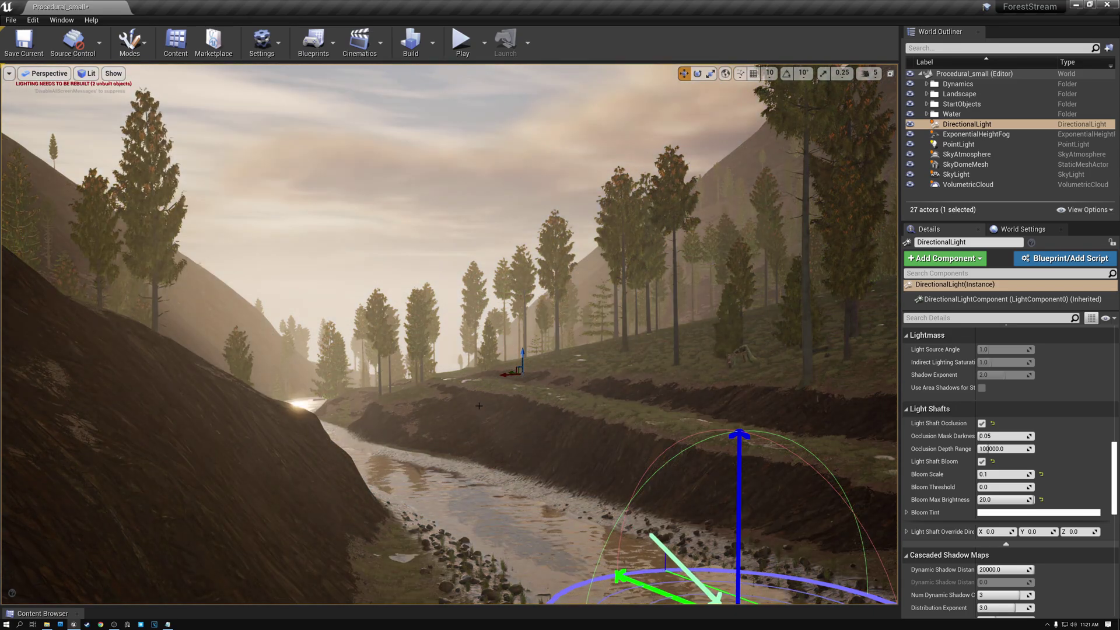
key(ctrl+l)
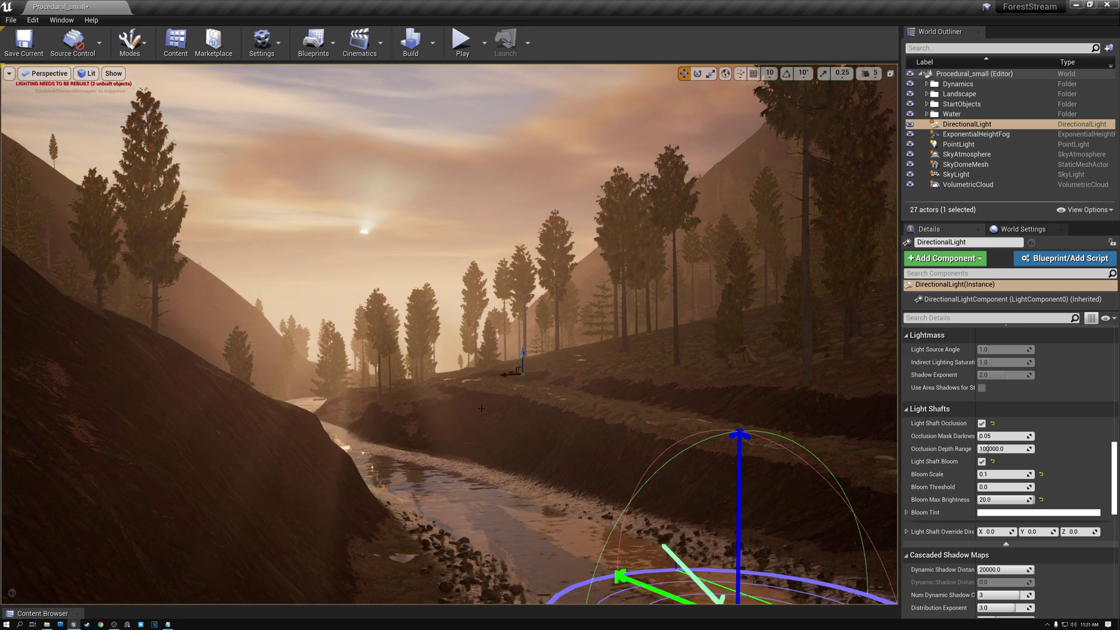
key(ctrl+l)
key(ctrl+l)
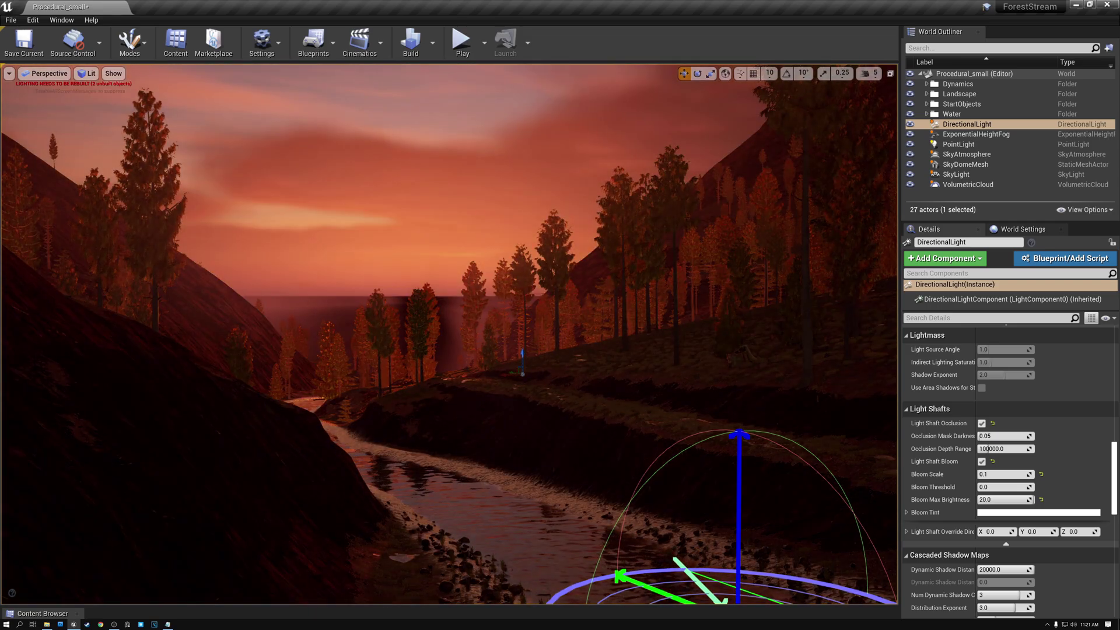
key(ctrl+l)
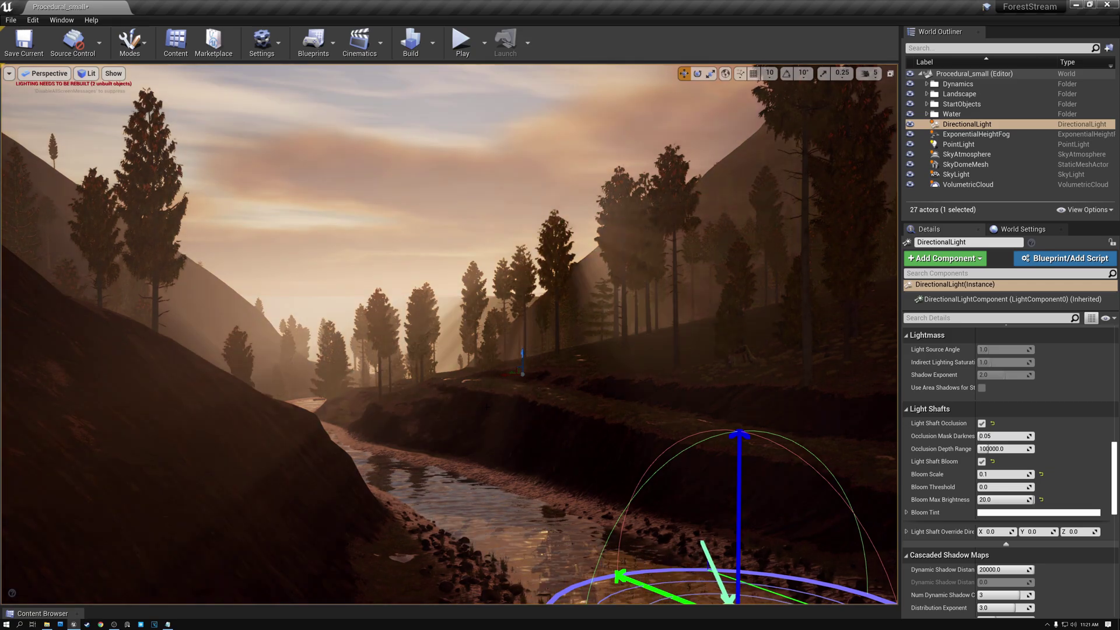
key(ctrl+l)
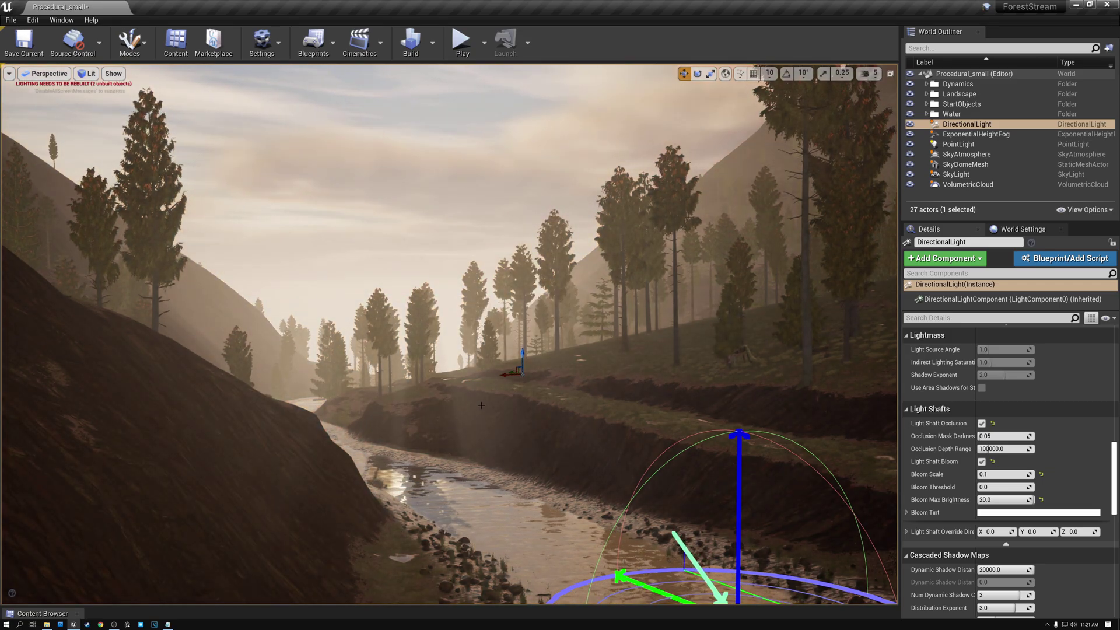
key(ctrl+l)
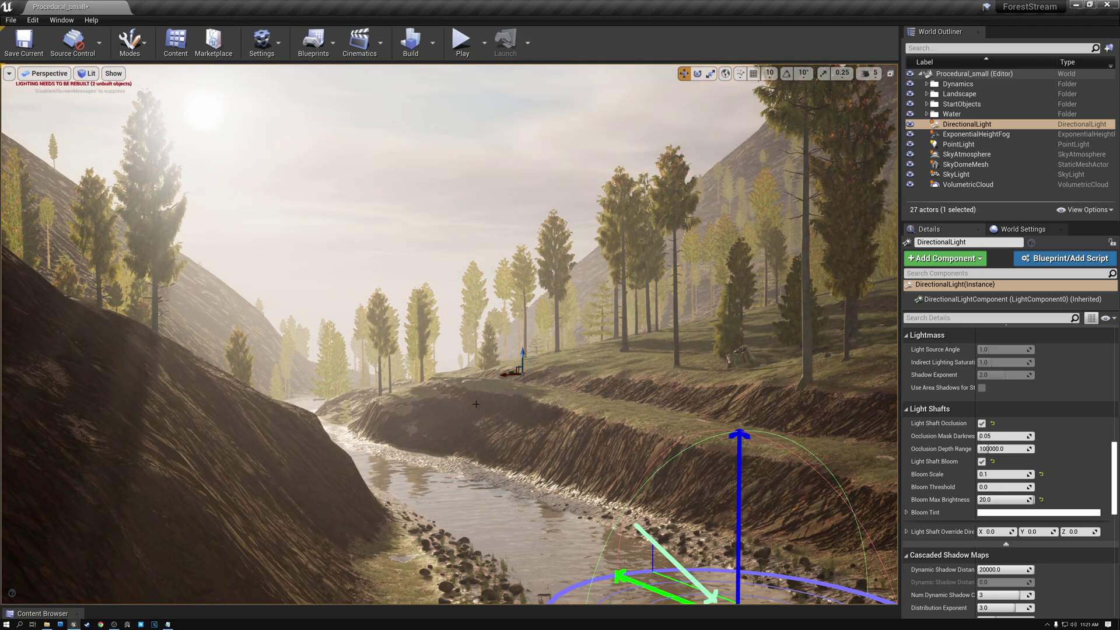
key(ctrl+l)
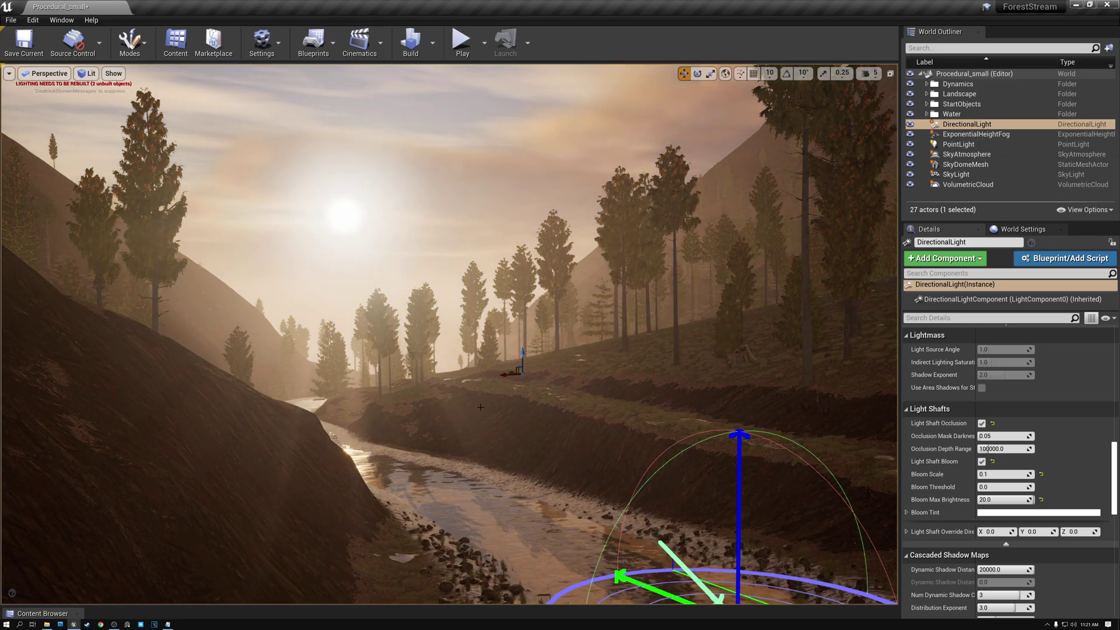
key(ctrl+l)
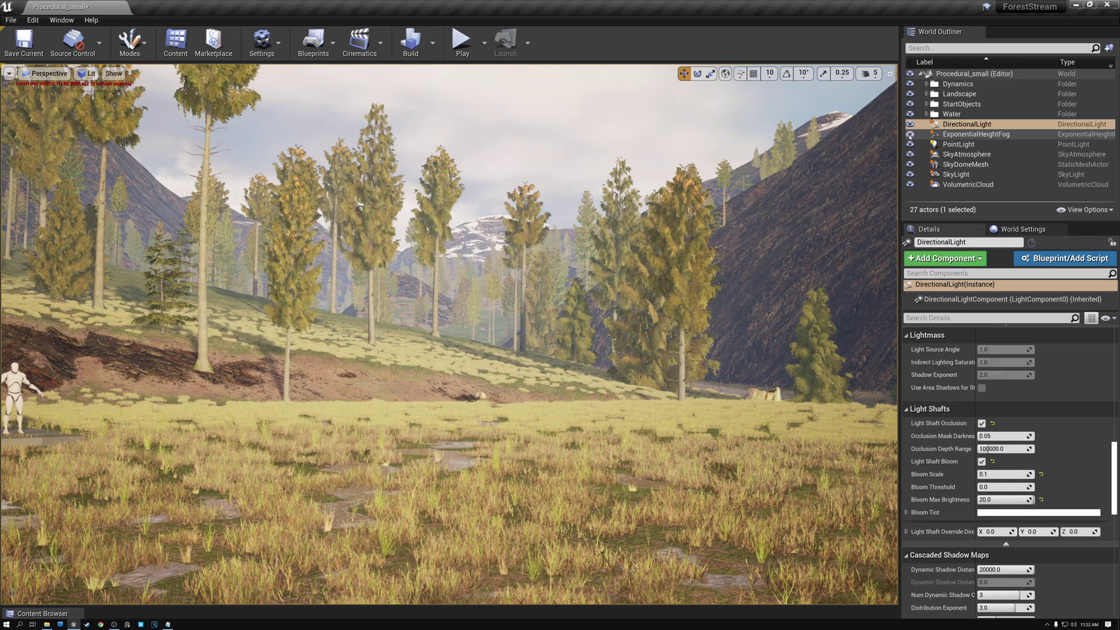
click(910, 134)
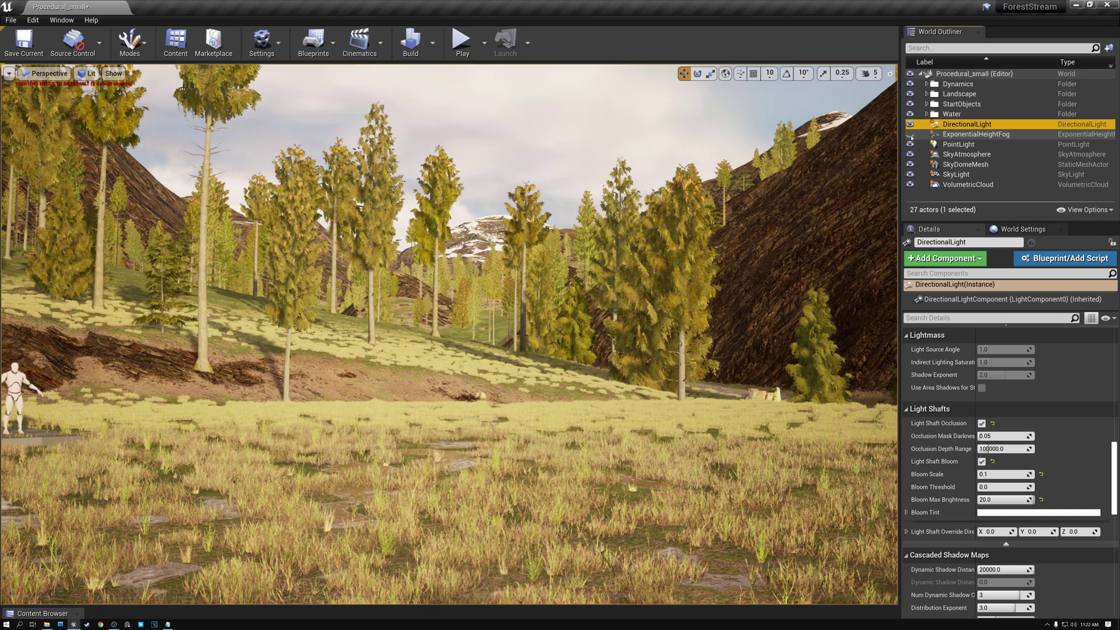
click(910, 135)
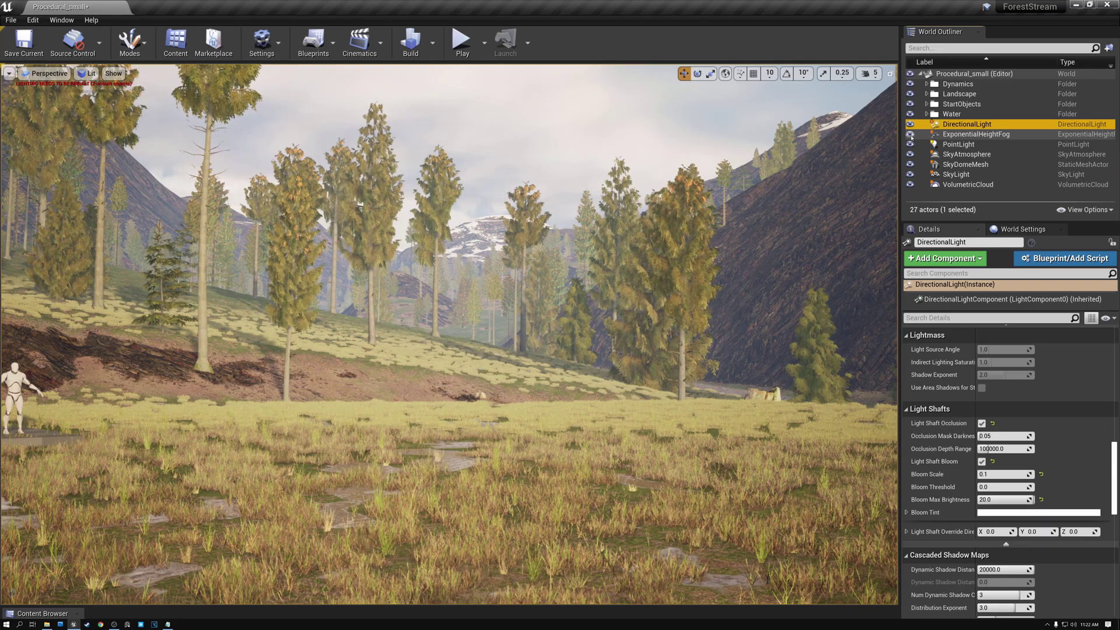
right_drag(449, 332, 385, 322)
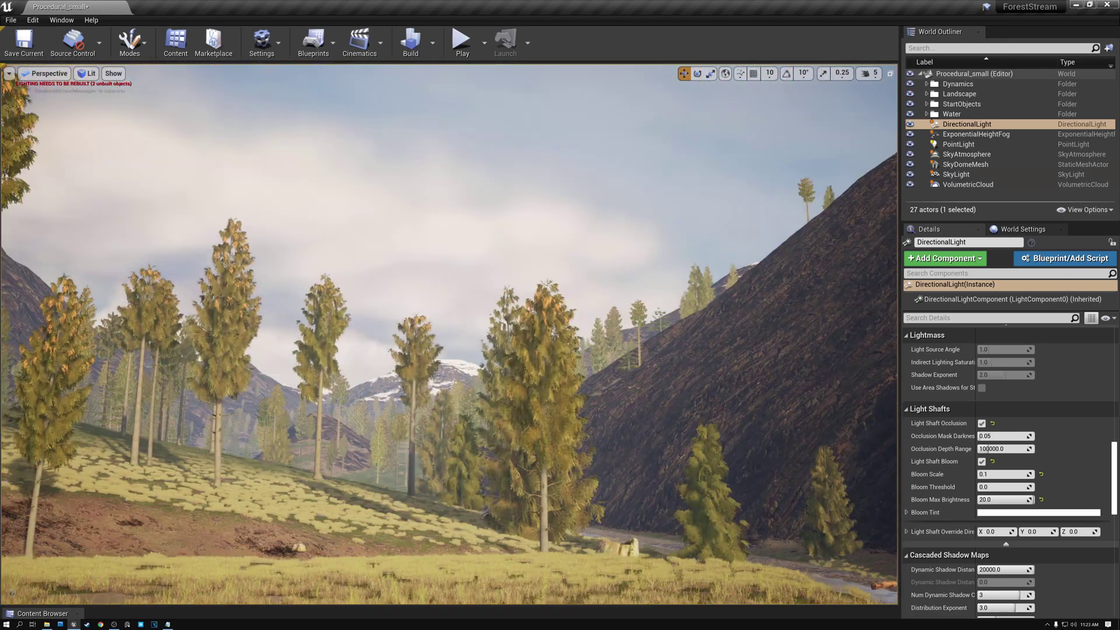
Select VolumetricCloud, hide and reshow its clouds to compare, and fly toward the mountain
click(957, 184)
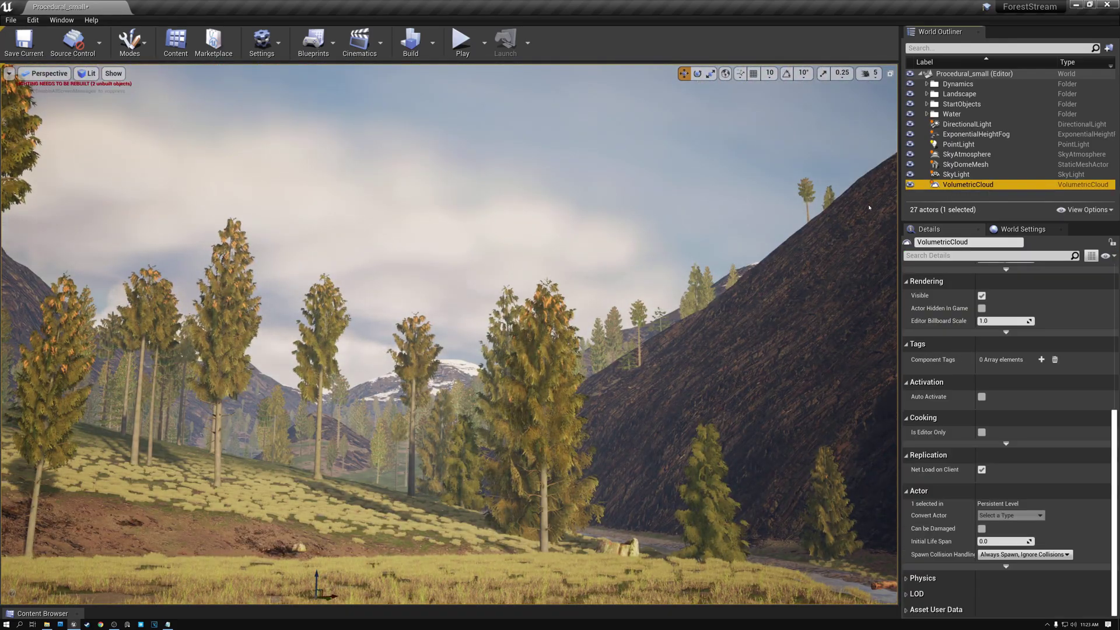
right_drag(537, 353, 490, 362)
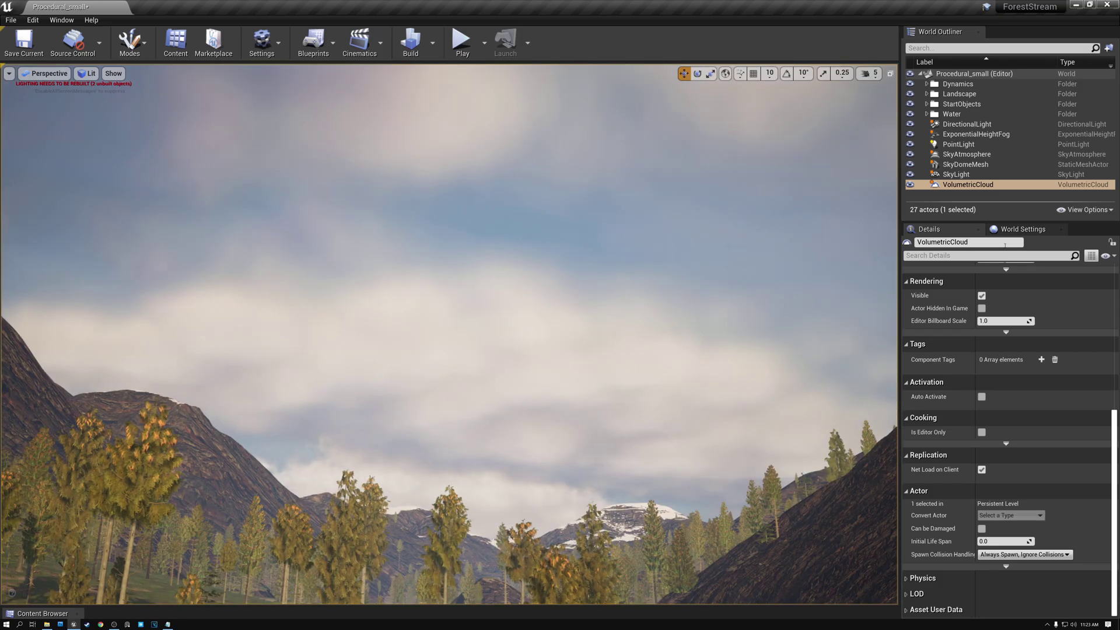
click(910, 185)
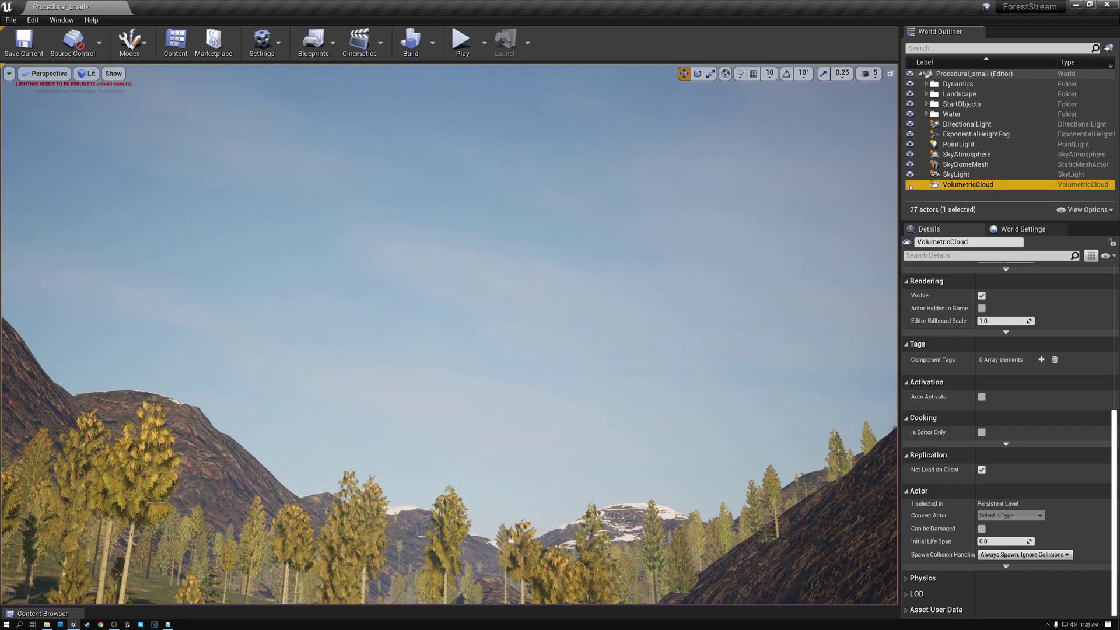
click(910, 184)
right_drag(489, 362, 490, 362)
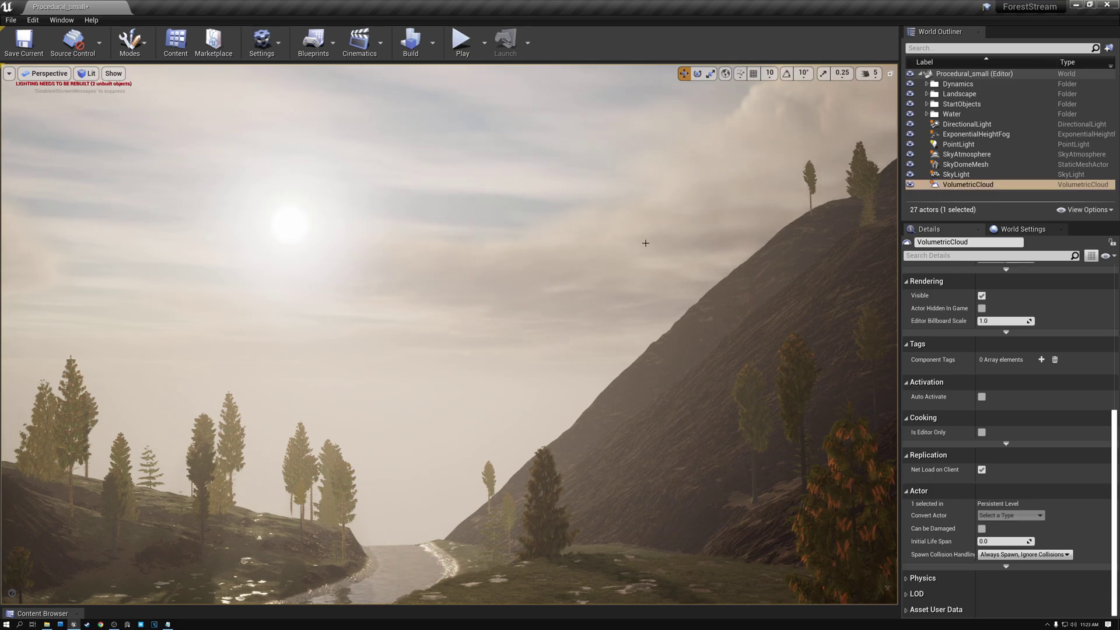
right_drag(645, 243, 641, 244)
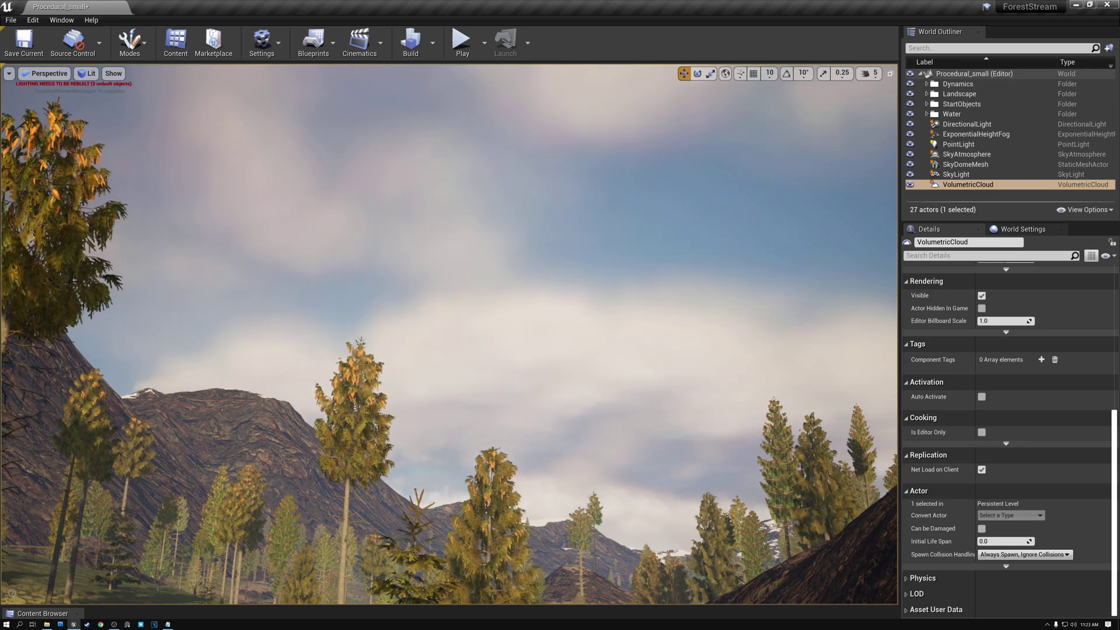
right_drag(449, 291, 449, 361)
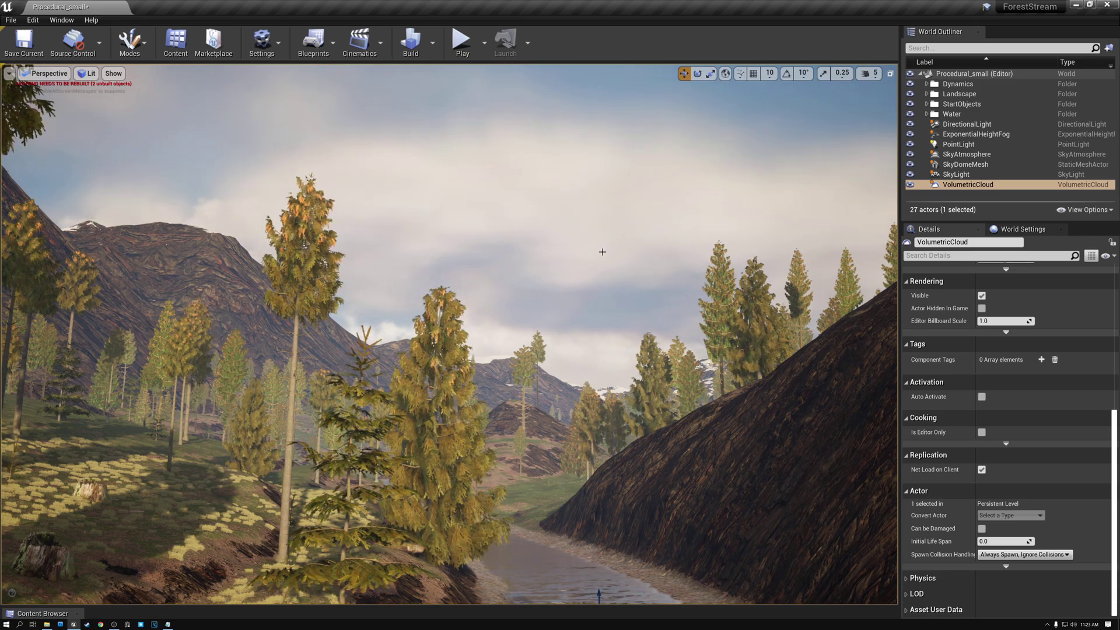
right_drag(615, 244, 616, 244)
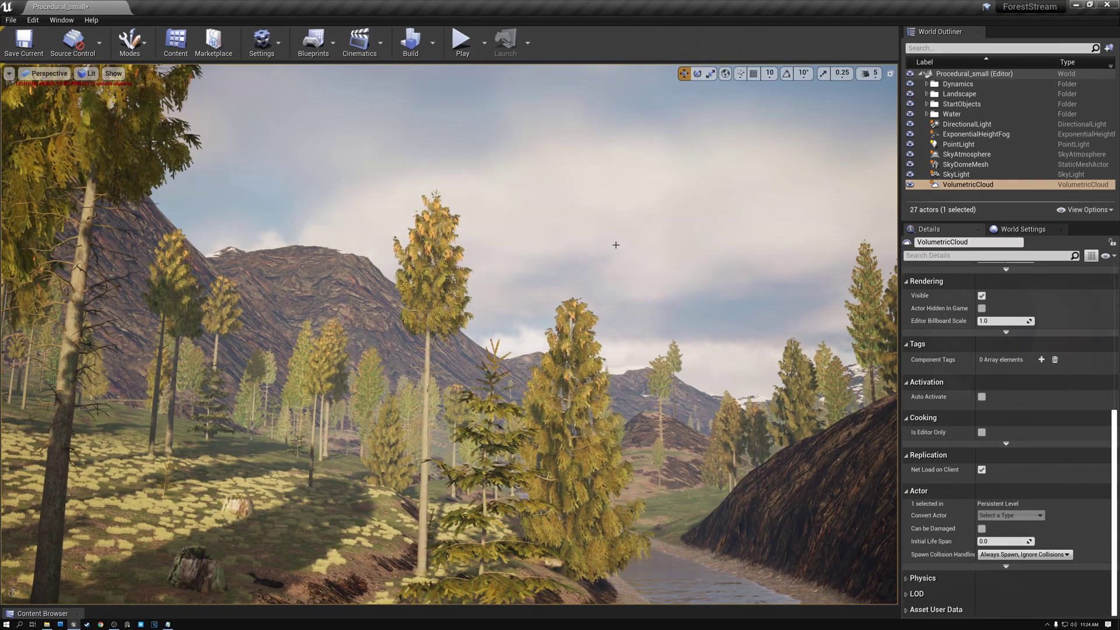